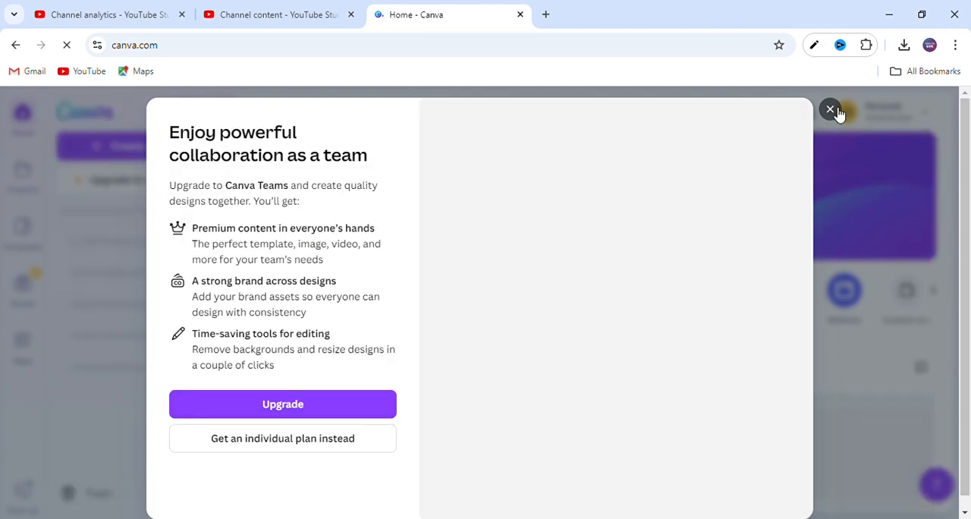
- Dismiss the Teams upgrade offer, search for "resume" and open the Resume 21 × 29.7 cm template category
left_click(830, 110)
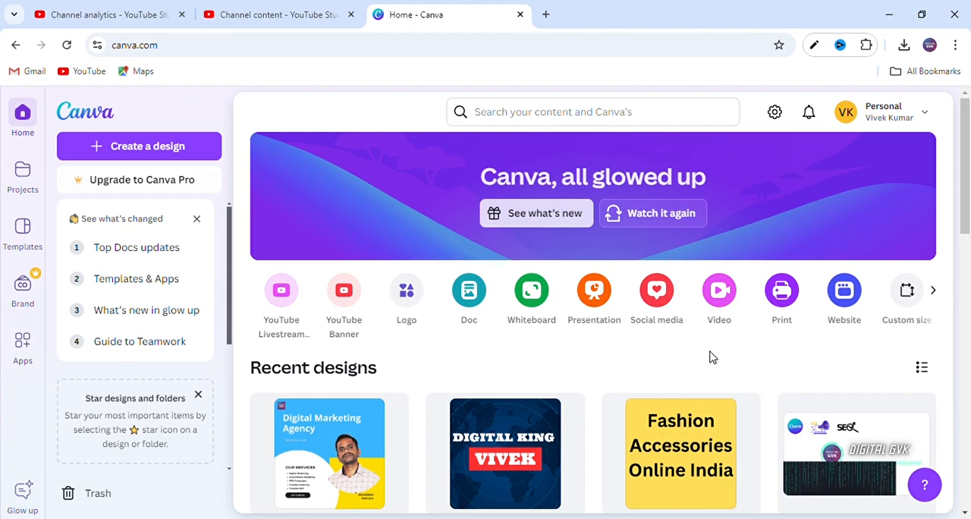
scroll(712, 356, "down", 15)
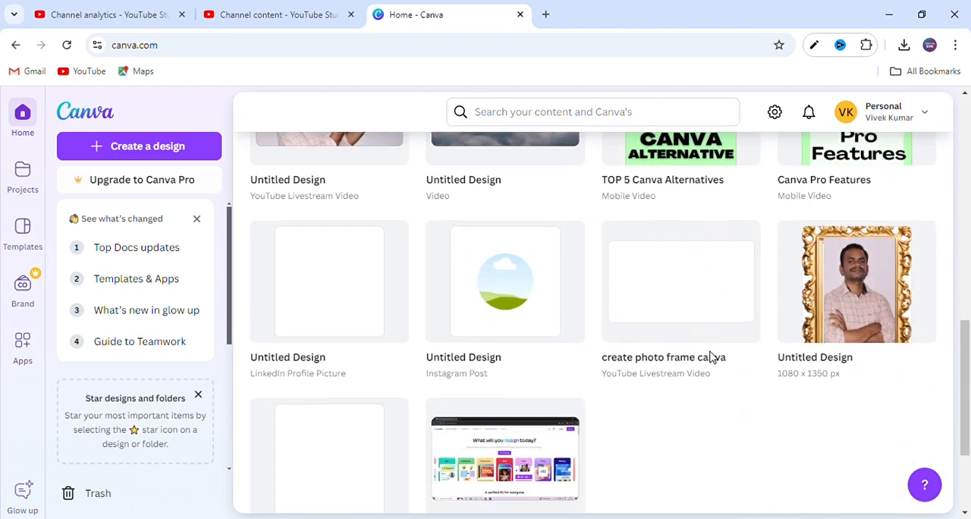
scroll(712, 356, "up", 15)
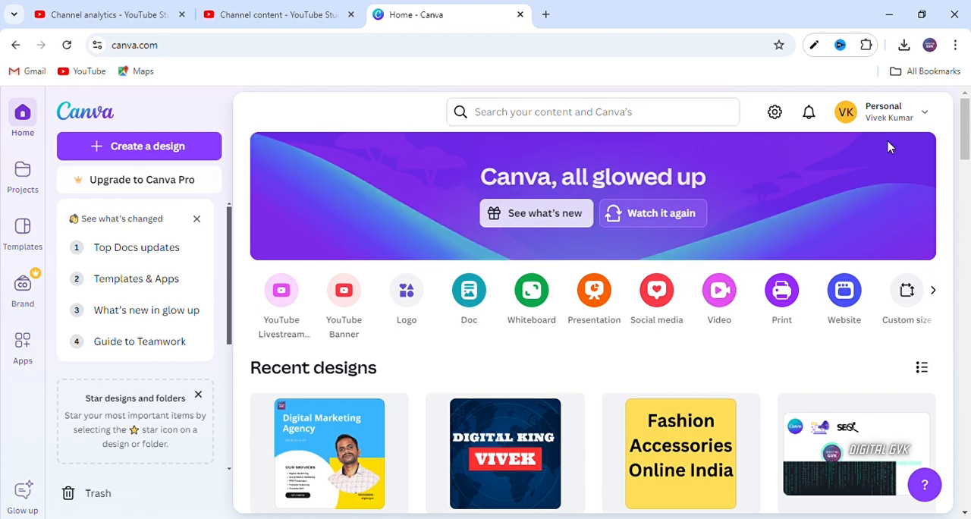
left_click(599, 119)
type("resume")
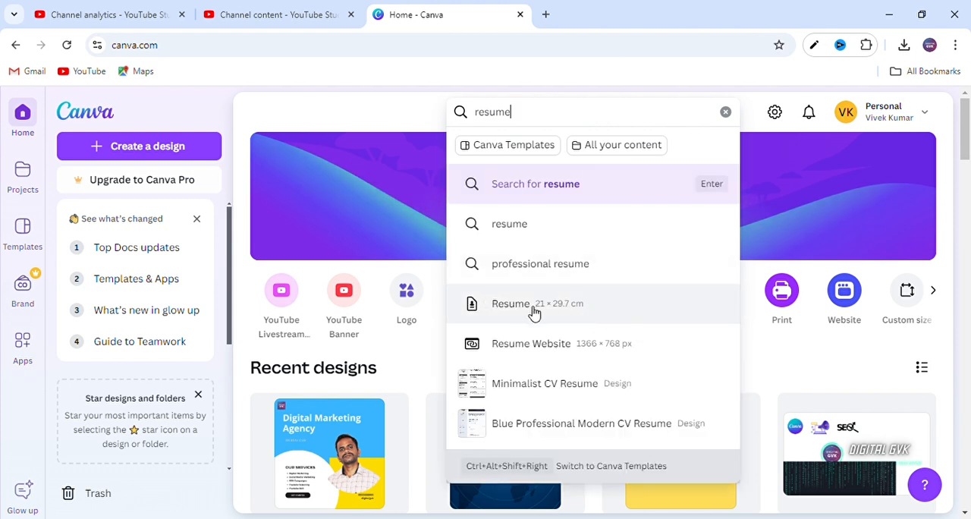
left_click(559, 305)
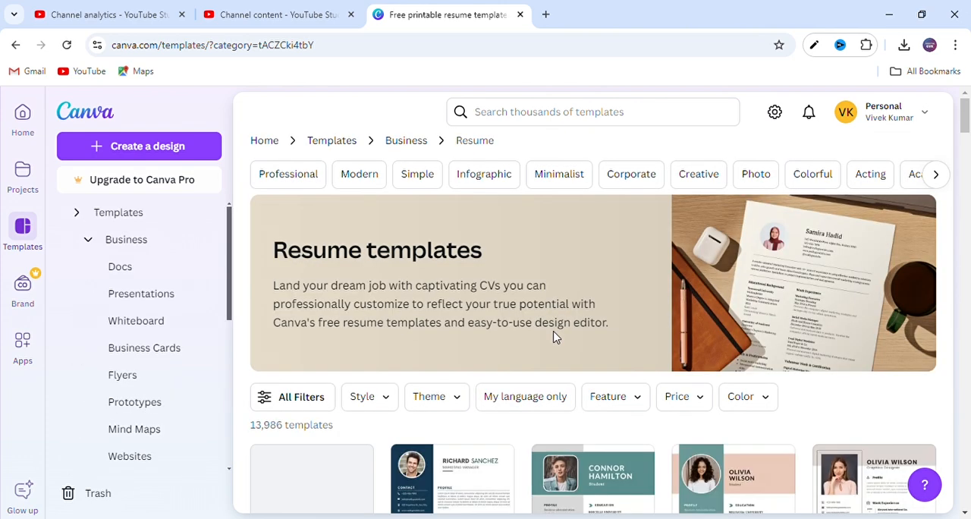
- In the full template filters, select the Professional style and the Company theme
scroll(554, 337, "down", 2)
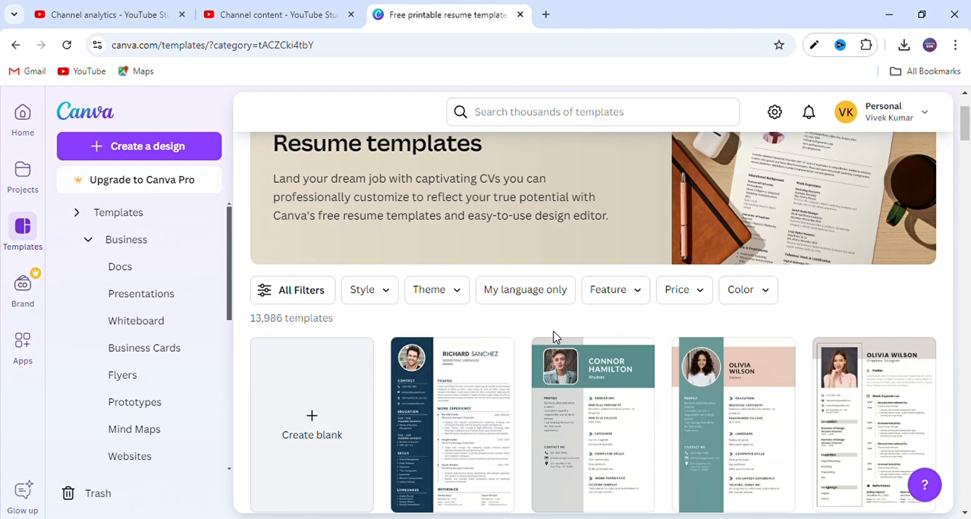
left_click(313, 295)
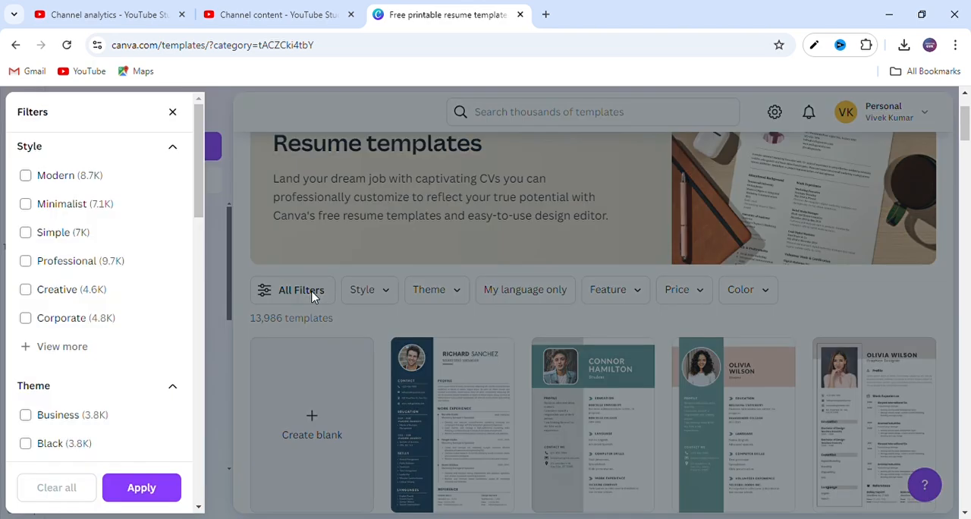
left_click(79, 344)
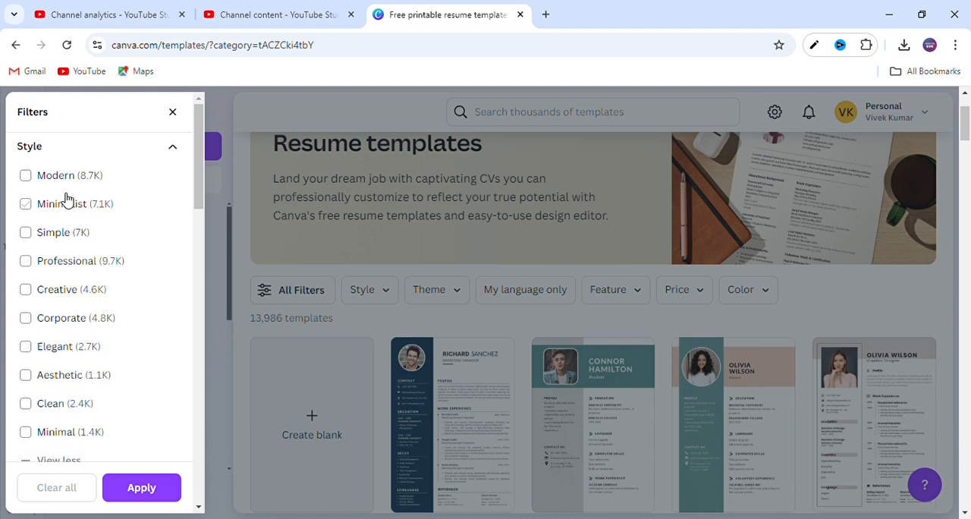
scroll(97, 271, "down", 2)
scroll(99, 272, "up", 2)
left_click(69, 266)
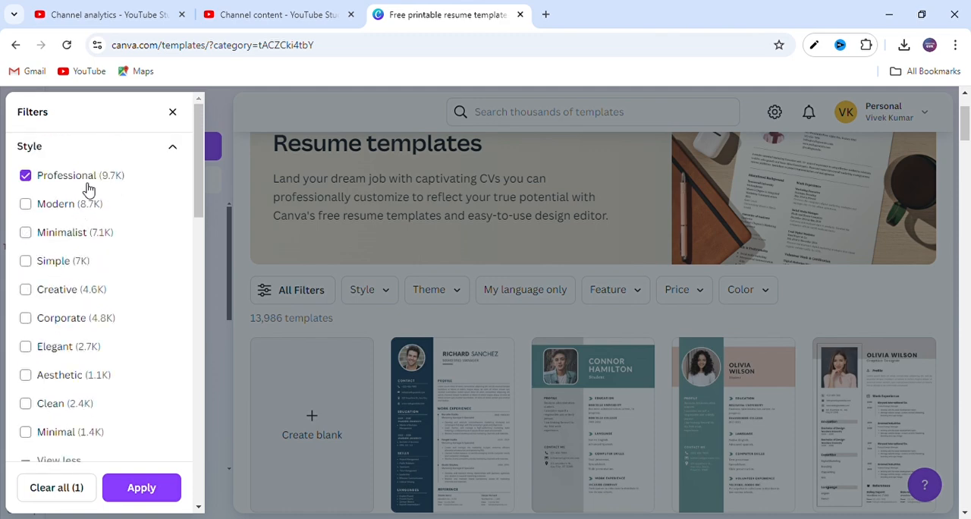
scroll(80, 299, "down", 4)
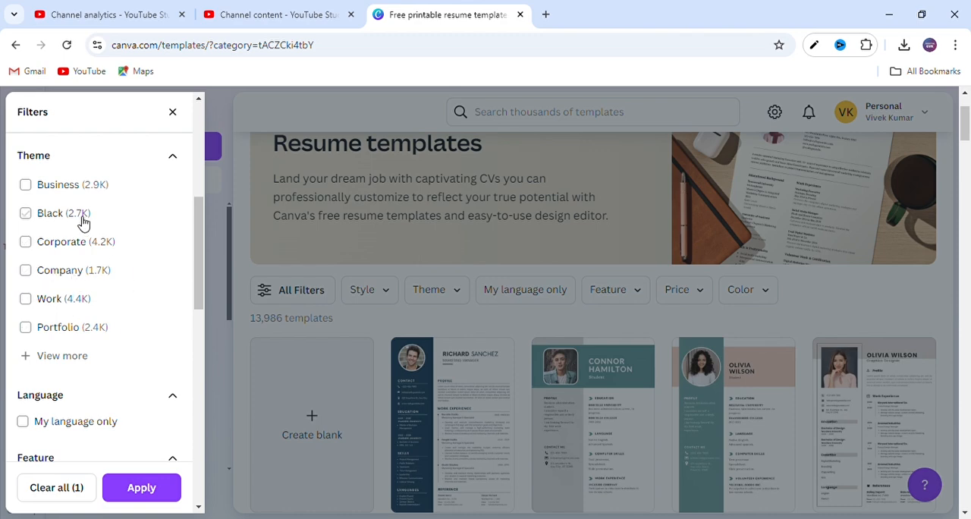
left_click(66, 270)
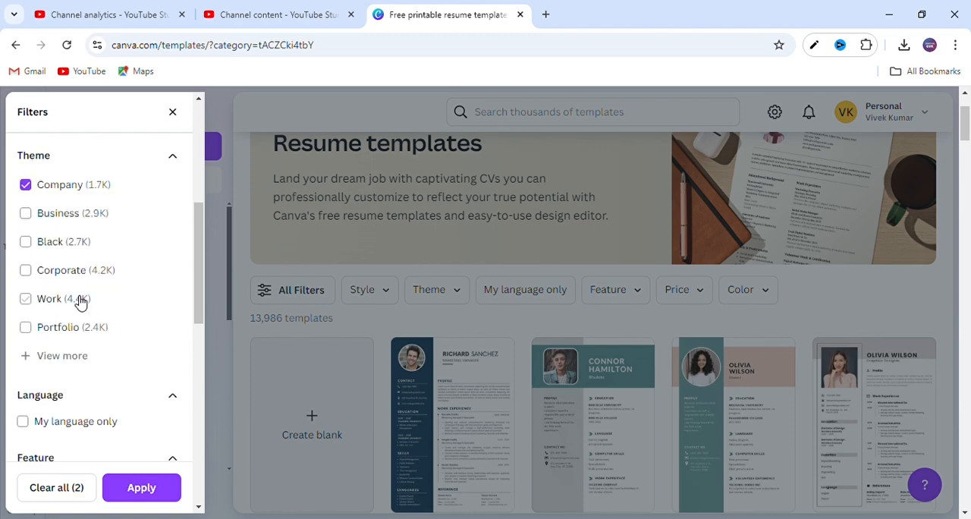
- Add the Digital Marketing topic, apply the filters and limit the resume templates to Free ones
scroll(80, 301, "down", 4)
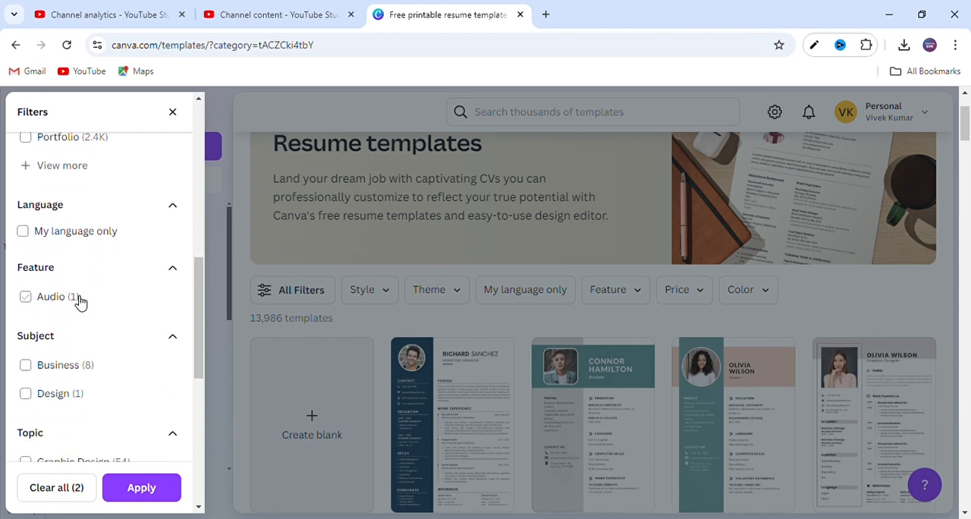
scroll(80, 302, "down", 3)
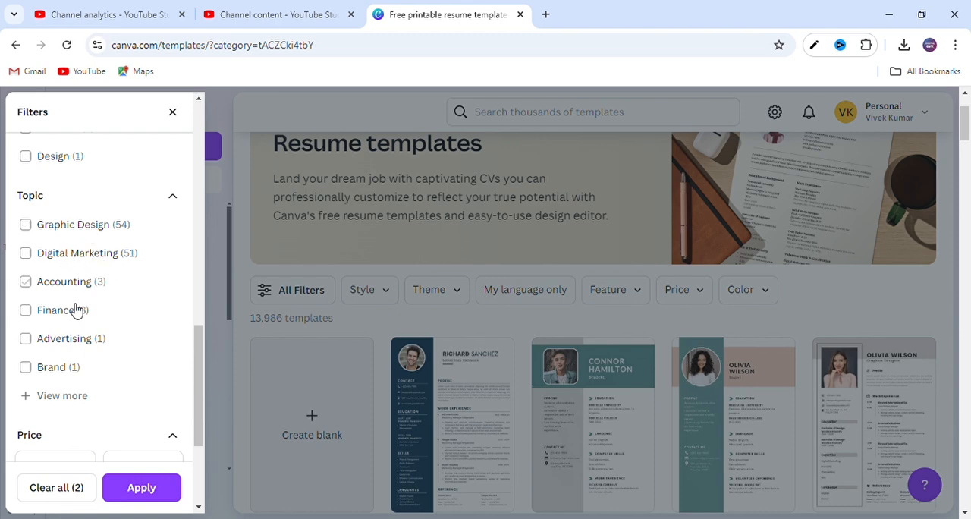
left_click(75, 395)
scroll(100, 343, "down", 3)
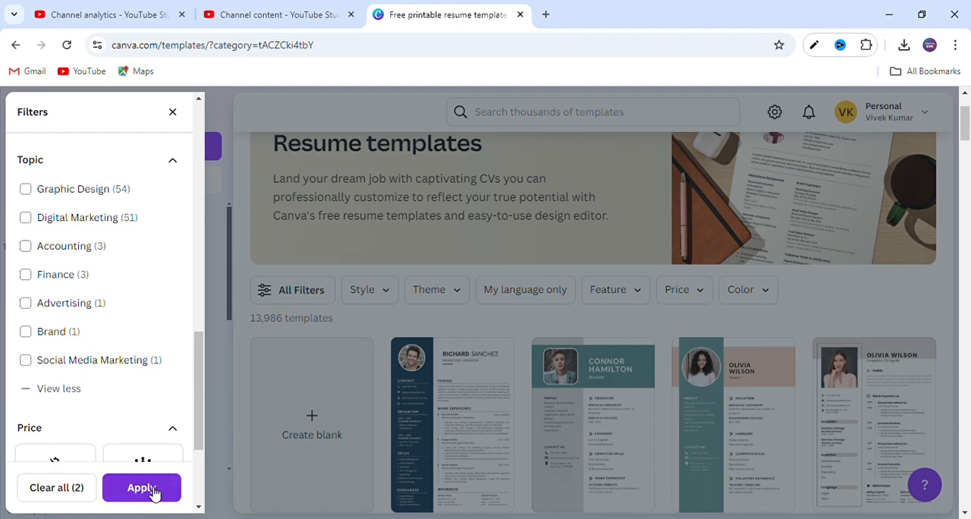
left_click(64, 219)
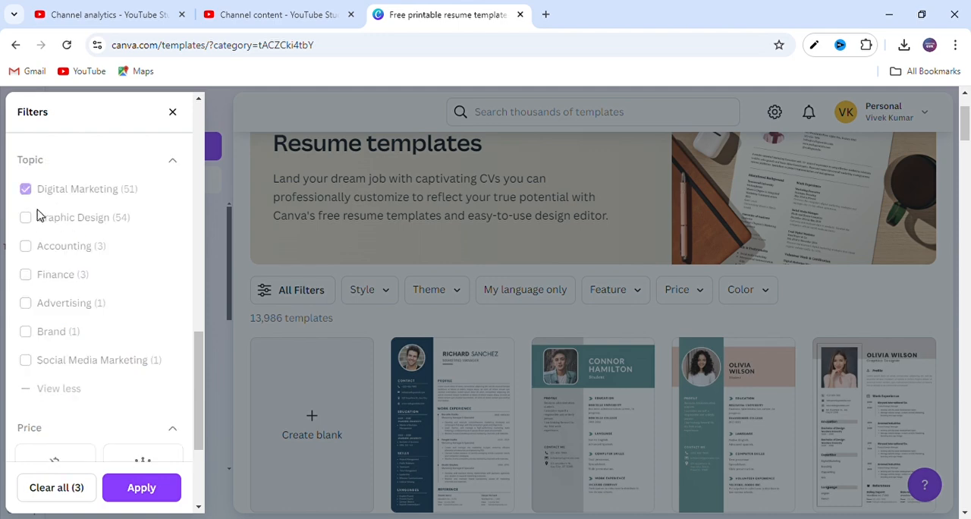
left_click(141, 487)
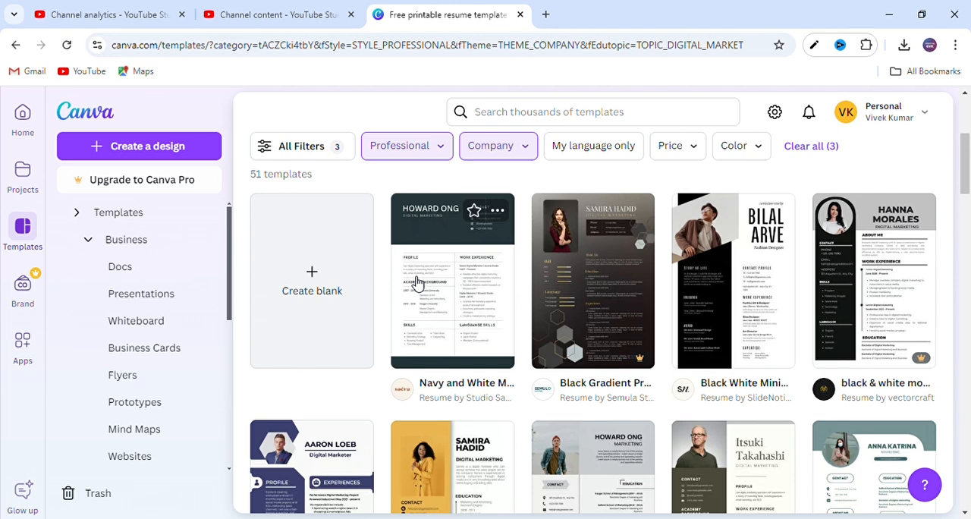
left_click(689, 150)
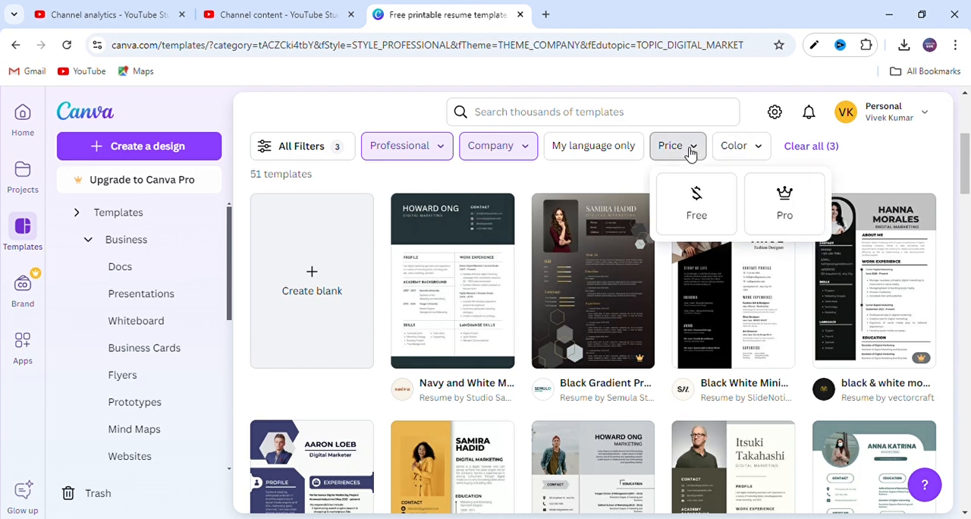
left_click(700, 214)
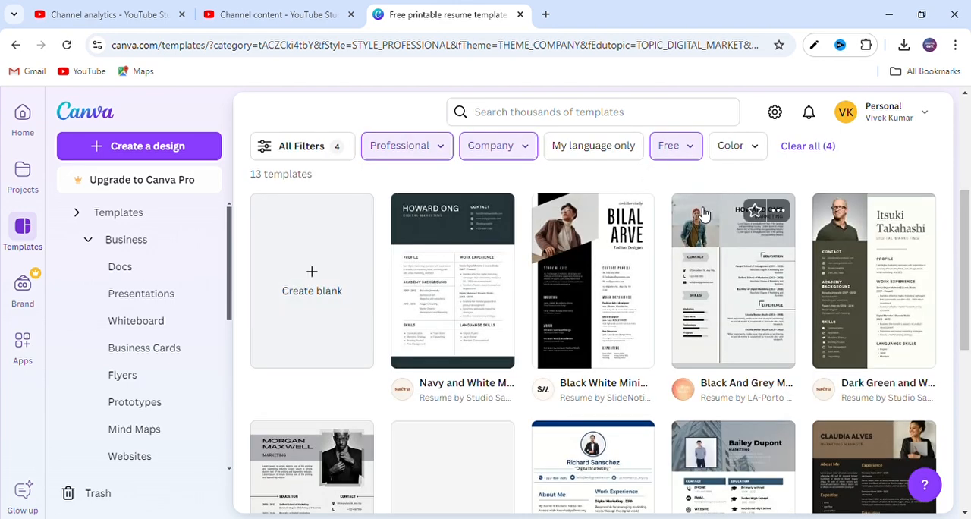
- Choose the White Navy Blue Line Professional Resume template from the filtered results and open it for customization
scroll(623, 341, "down", 5)
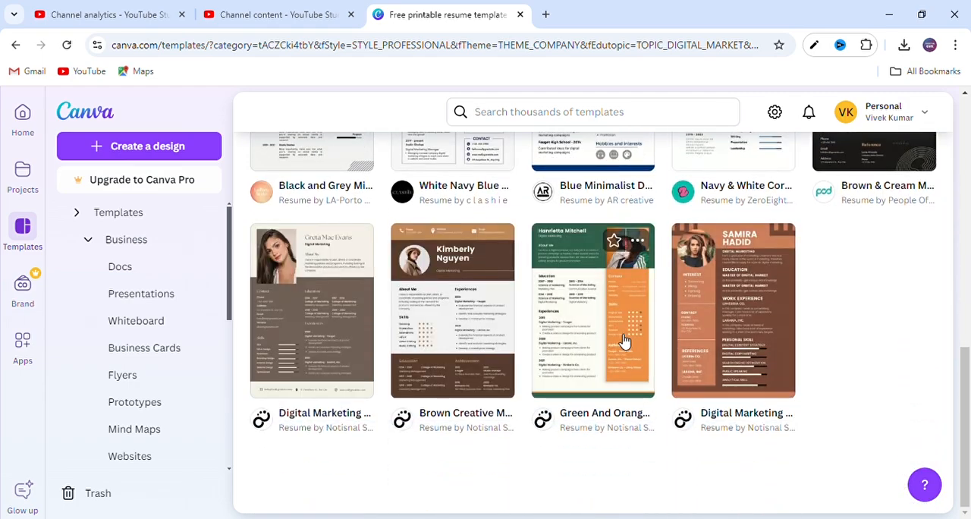
scroll(624, 341, "up", 4)
scroll(622, 341, "down", 5)
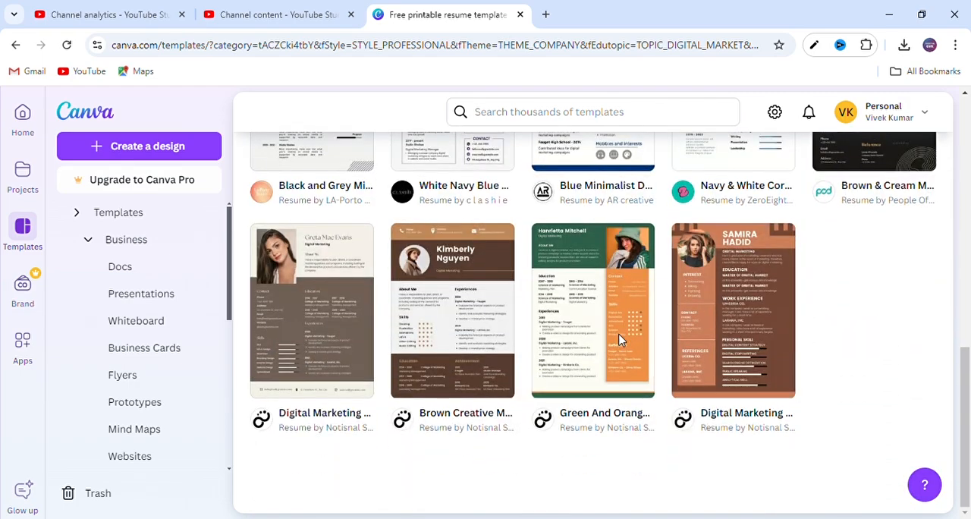
scroll(624, 342, "up", 10)
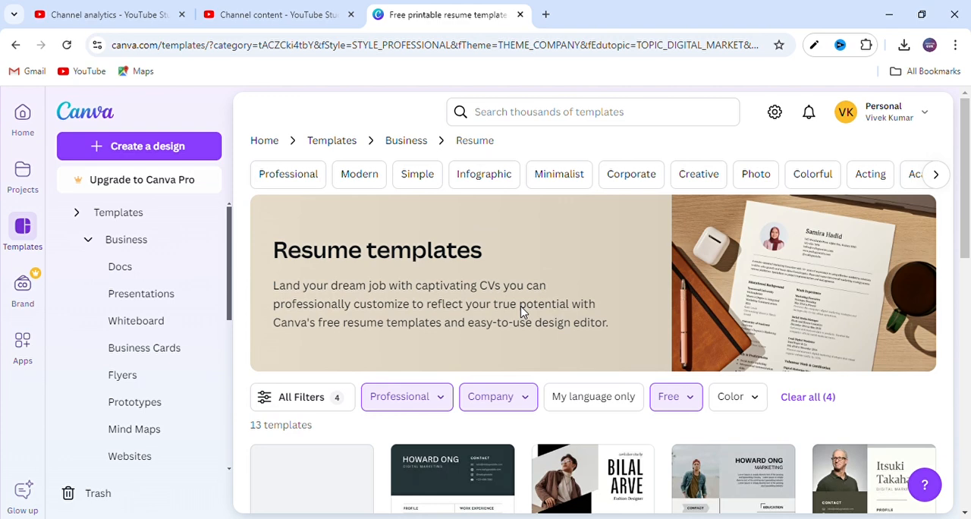
scroll(521, 311, "down", 3)
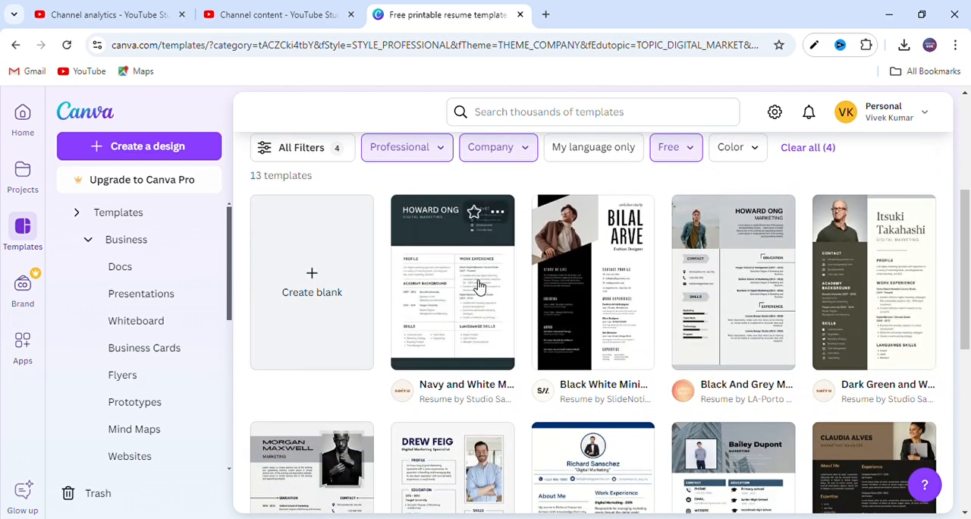
scroll(476, 282, "down", 3)
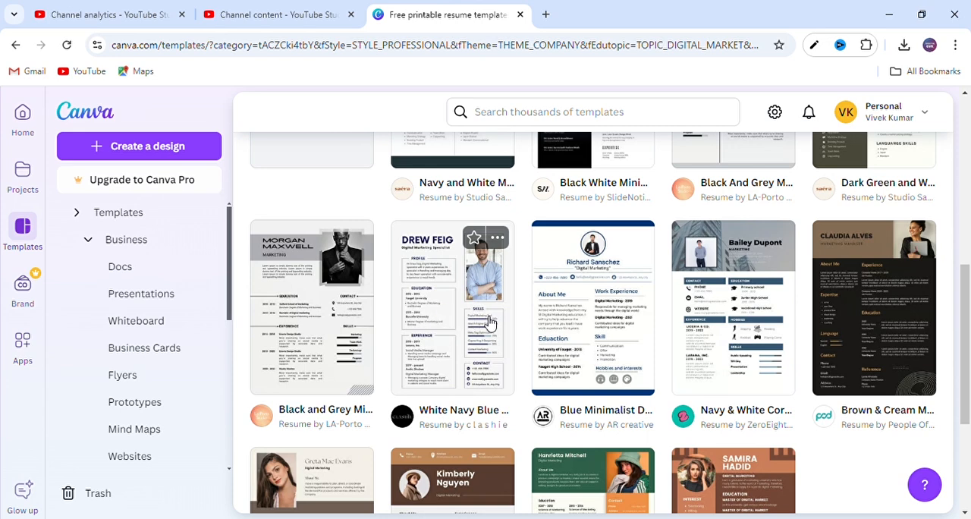
left_click(460, 296)
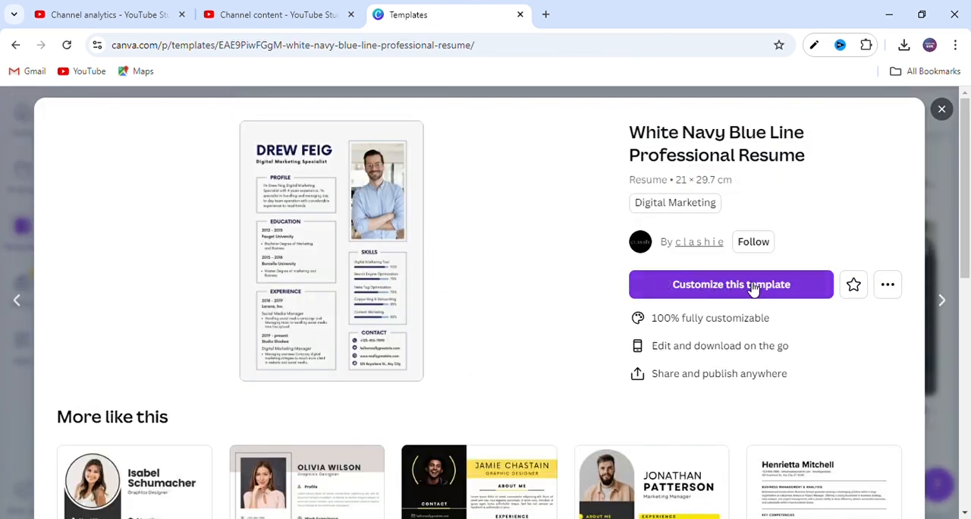
left_click(736, 292)
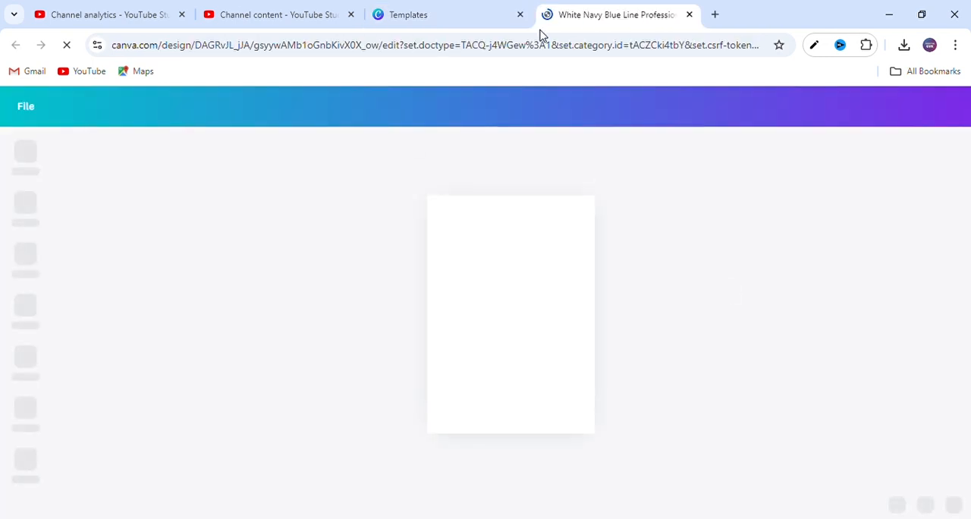
left_click(448, 16)
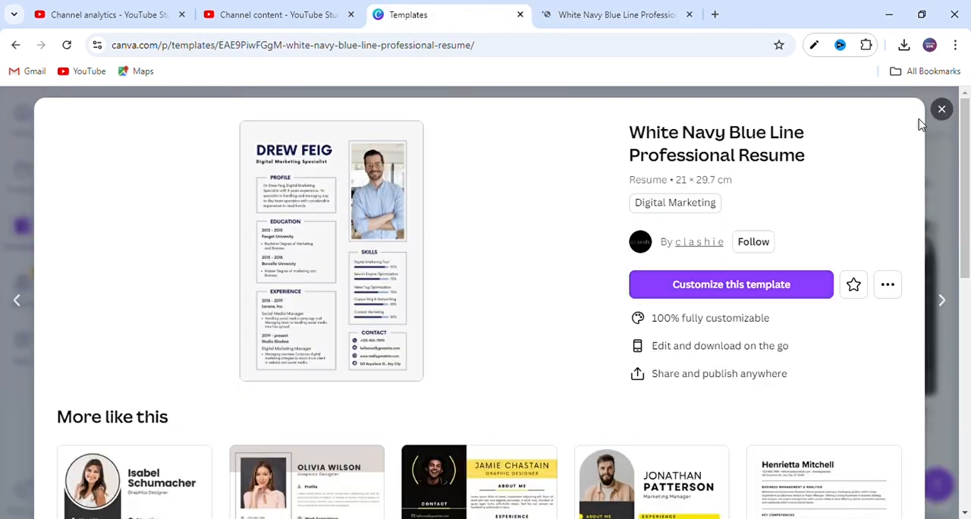
left_click(941, 108)
scroll(755, 341, "down", 3)
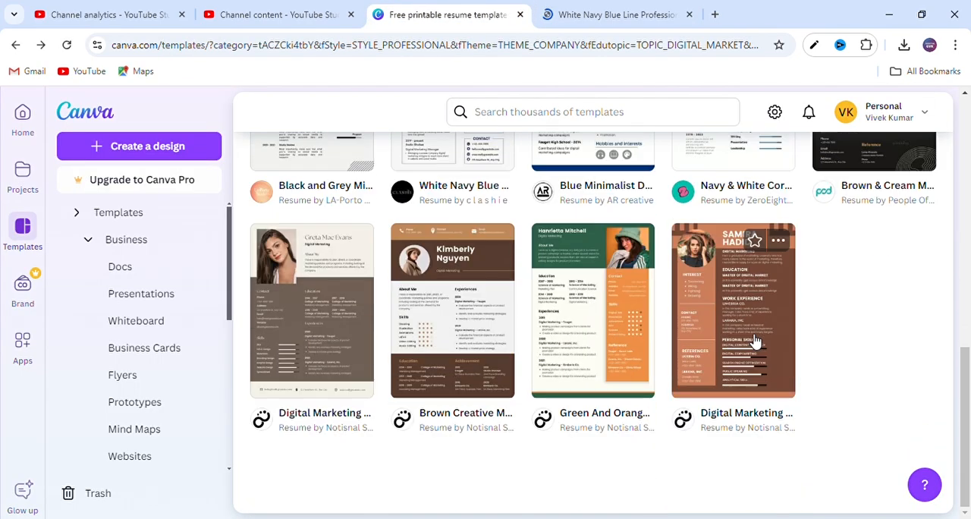
scroll(755, 341, "up", 10)
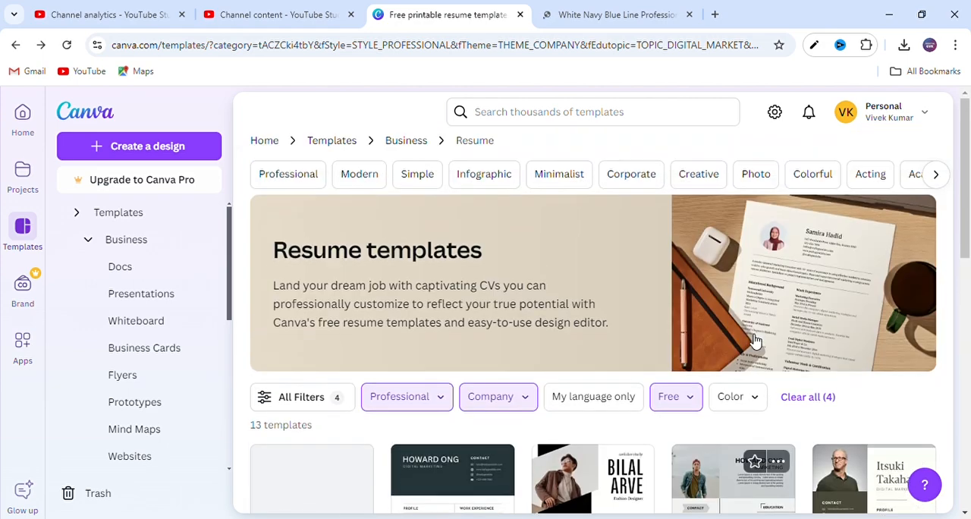
scroll(751, 340, "down", 10)
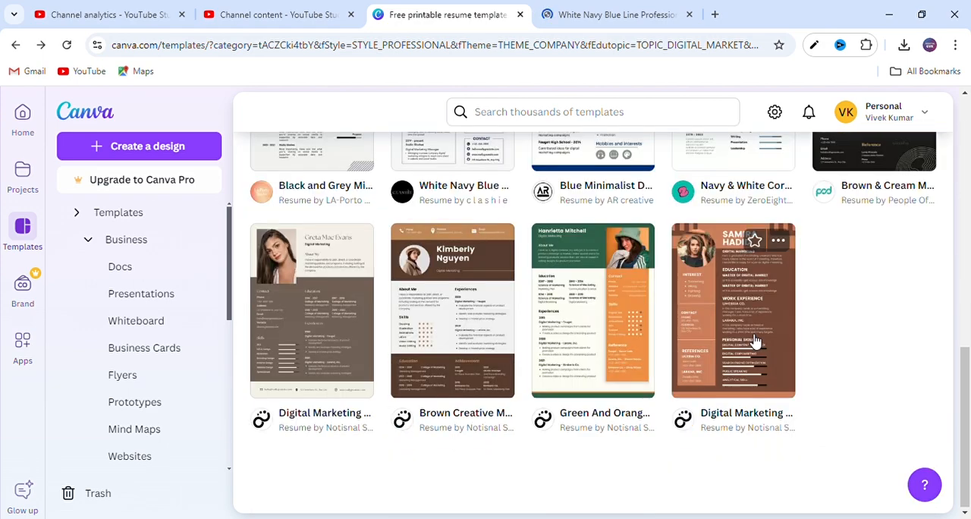
- In the White Navy Blue Line Professional Resume design, replace the sample name heading with the candidate's full name
left_click(625, 10)
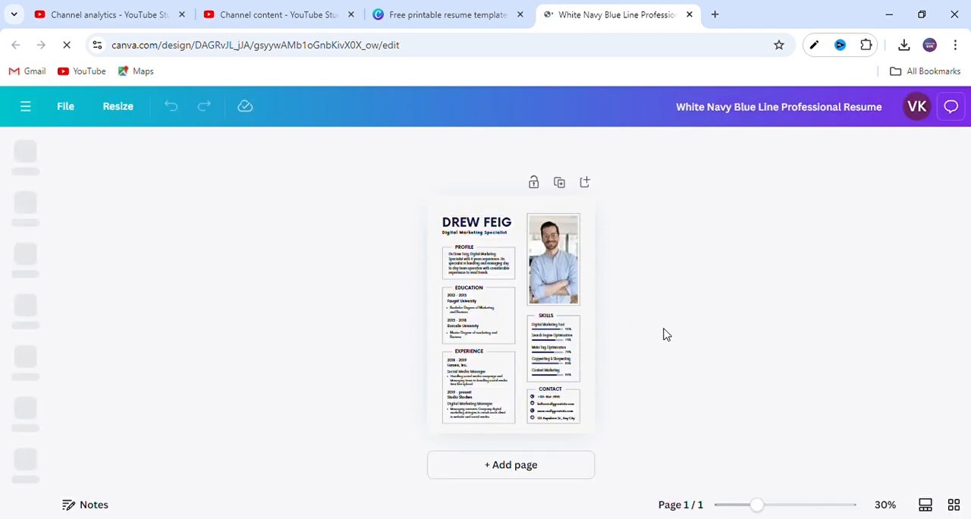
left_click(761, 509)
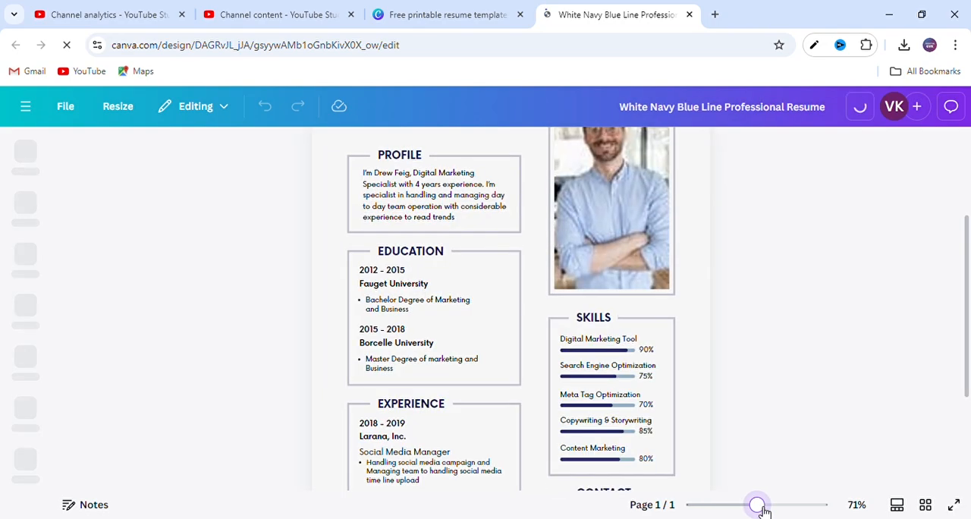
left_click(763, 508)
left_click_drag(763, 508, 721, 506)
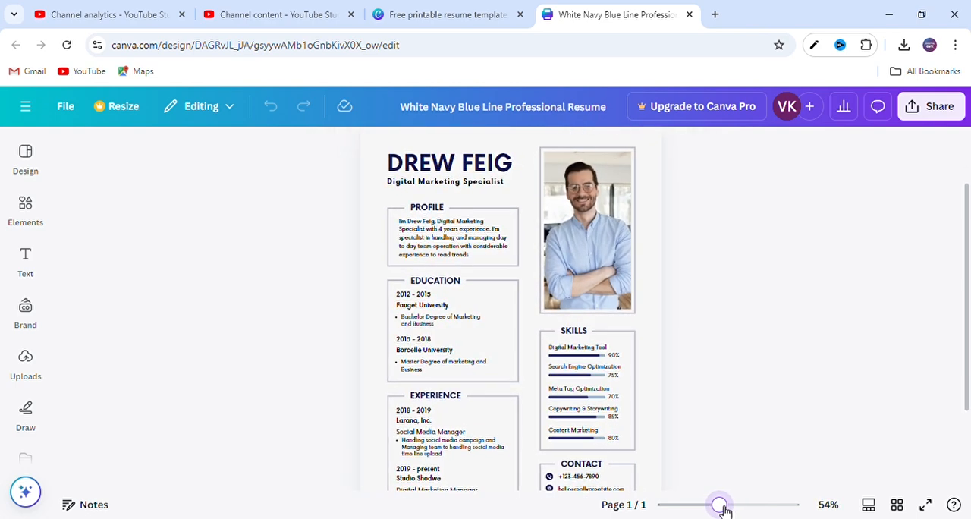
double_click(463, 171)
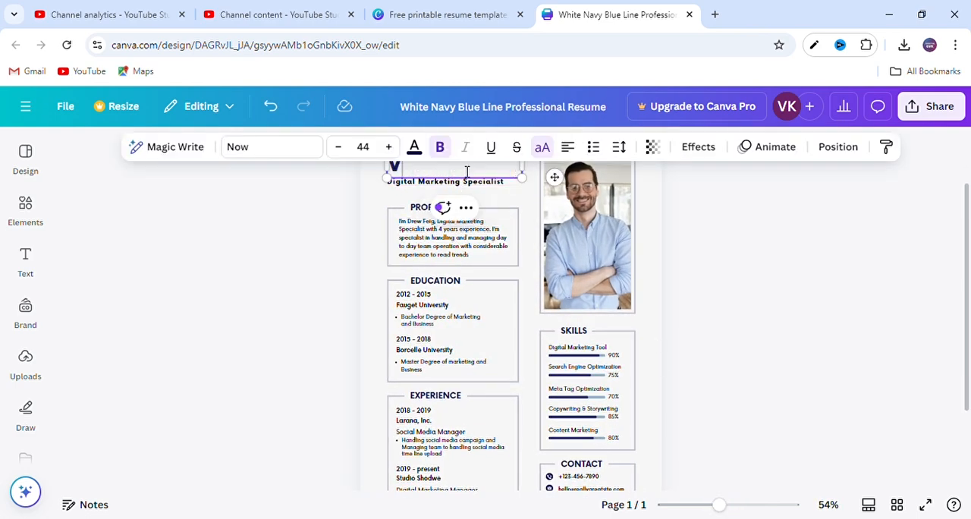
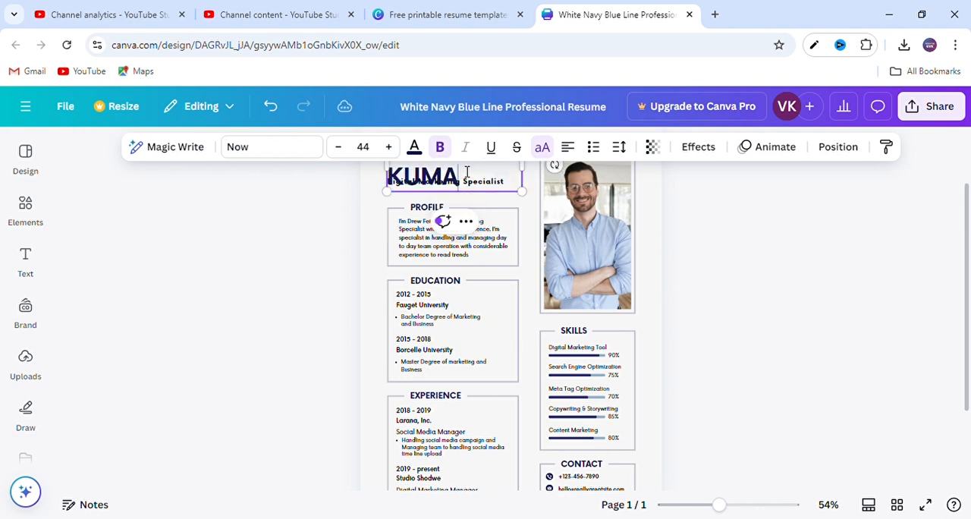
left_click(670, 259)
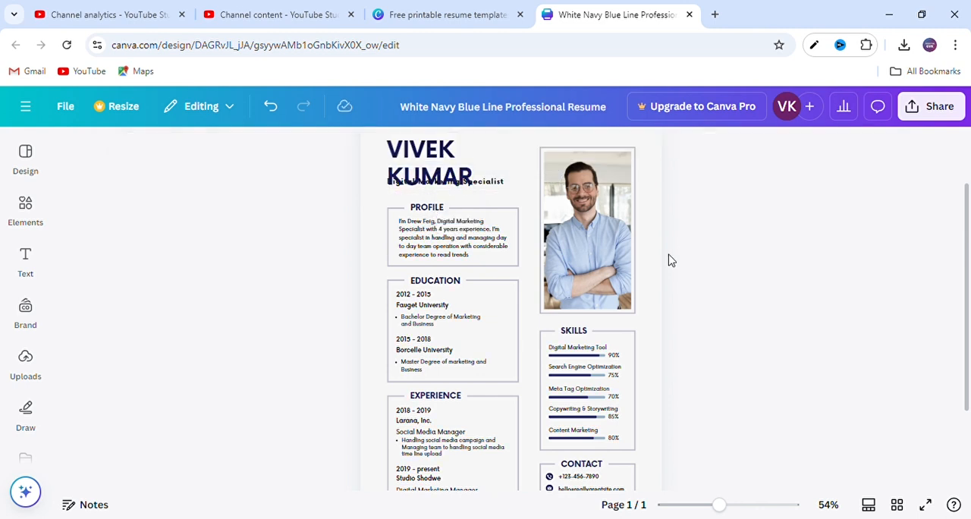
- Reduce the font size of the name heading to 35
left_click(427, 170)
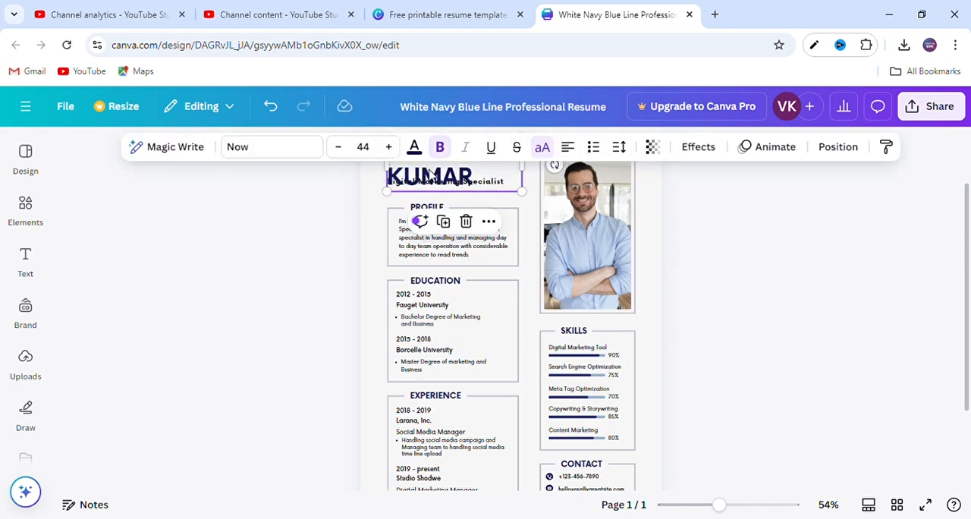
left_click(338, 147)
left_click(338, 147)
left_click(339, 146)
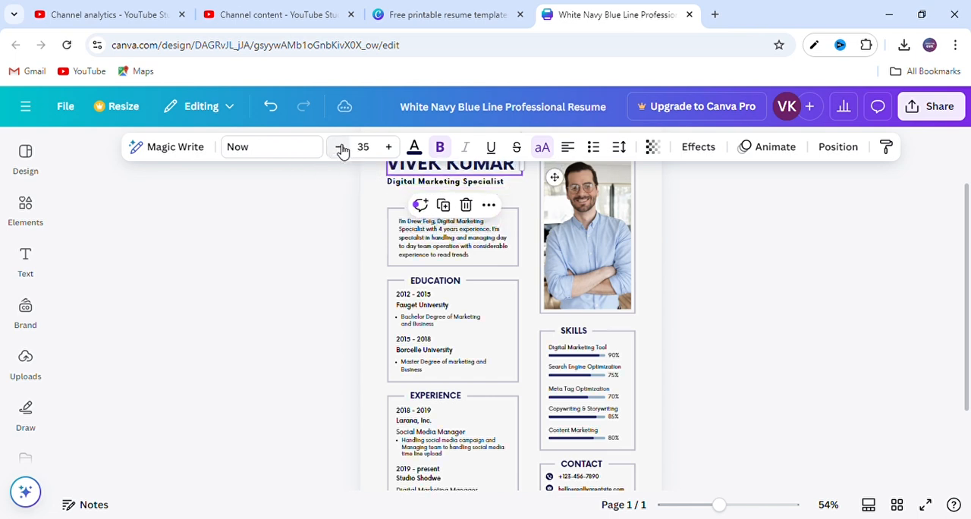
left_click(320, 240)
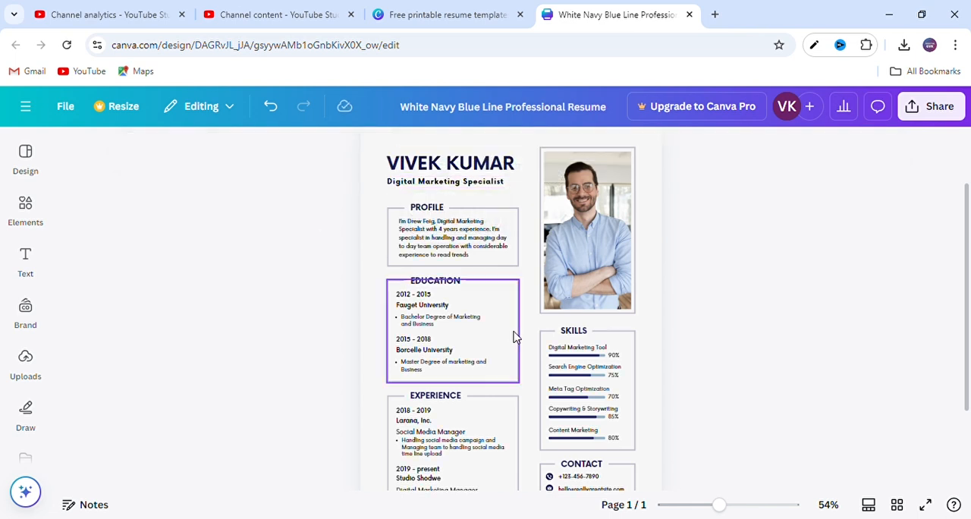
- Delete the word "Specialist" from the job title under the name, leaving "Digital Marketing"
double_click(492, 186)
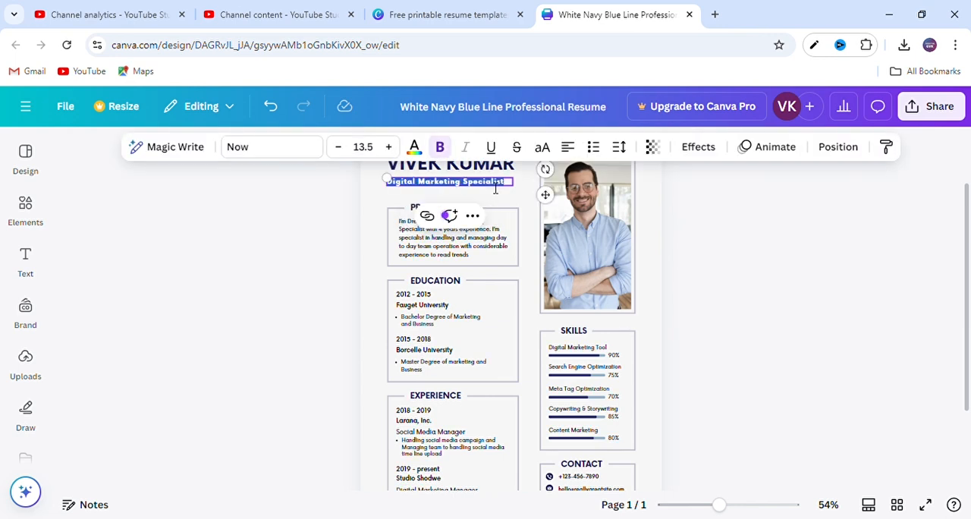
left_click_drag(513, 190, 464, 182)
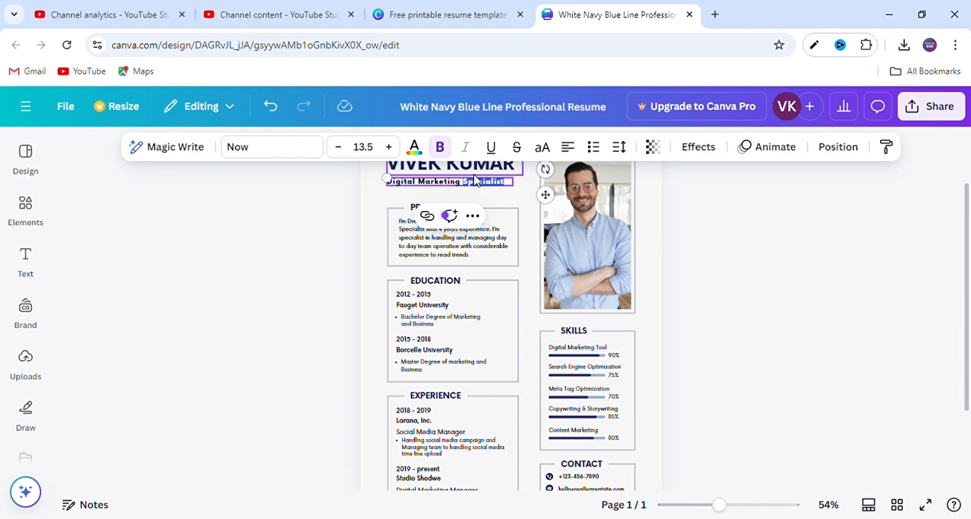
key("BackSpace")
left_click(341, 219)
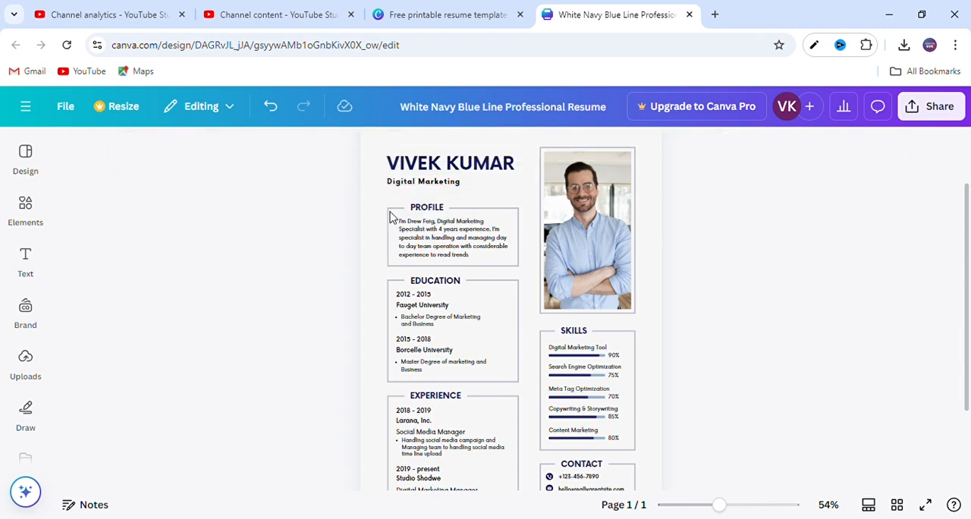
- Select the Profile paragraph, search the web for chatgpt in a new browser tab and open ChatGPT from the OpenAI site
left_click(440, 248)
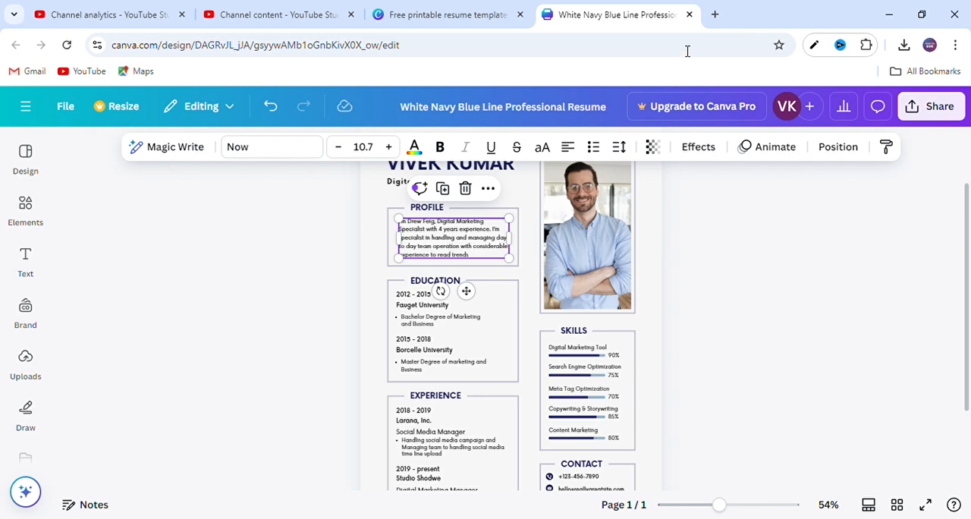
left_click(715, 14)
type("cha")
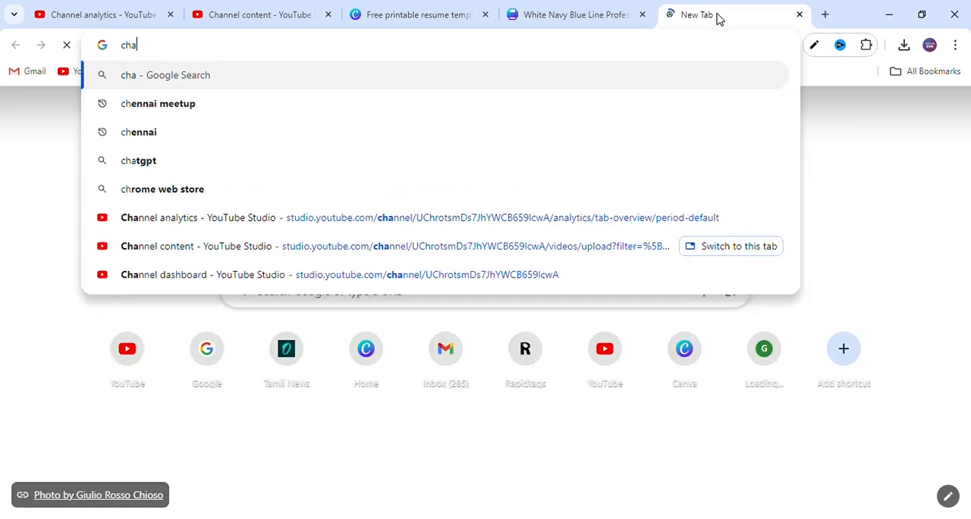
type("tgpt")
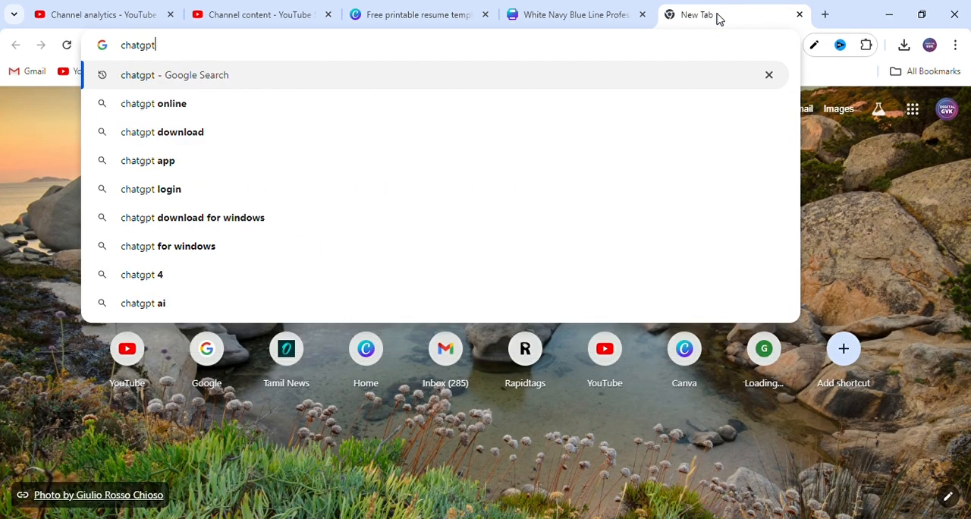
key("Return")
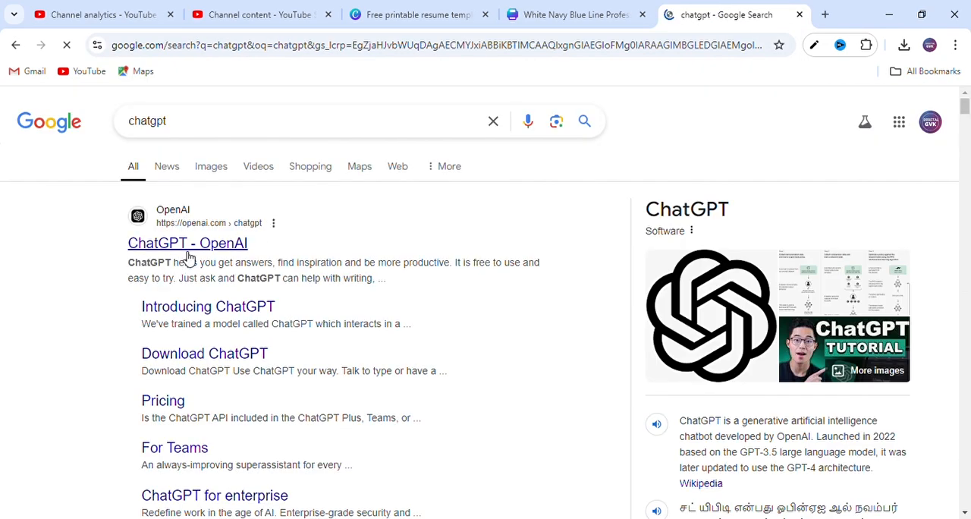
left_click(187, 245)
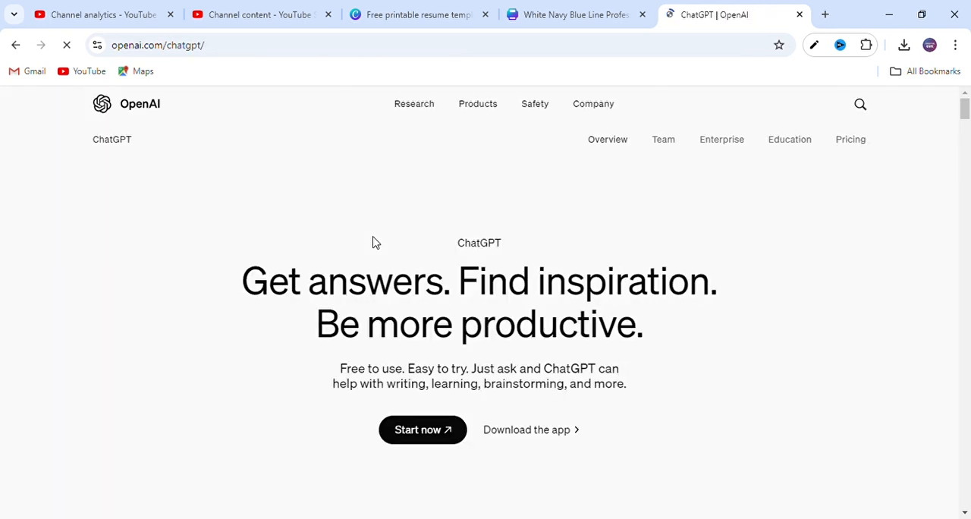
left_click(425, 430)
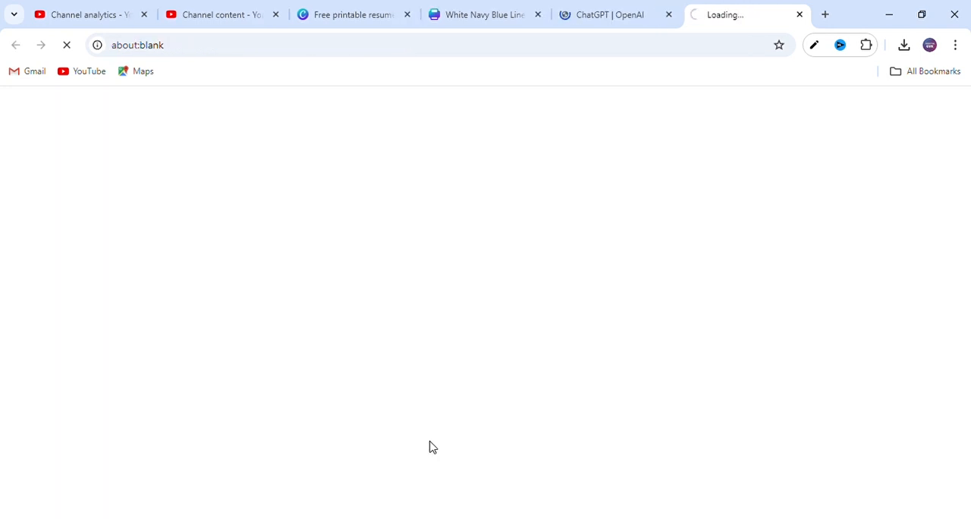
left_click(469, 9)
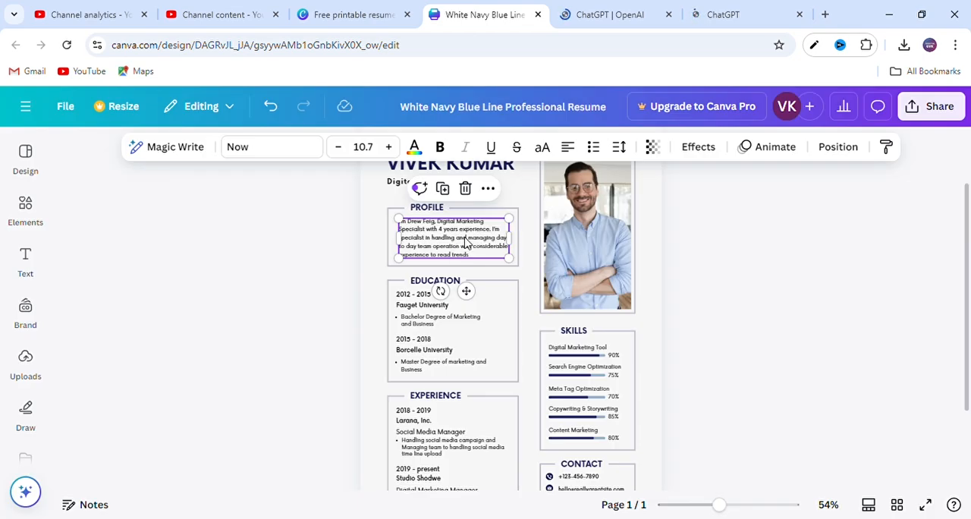
left_click(744, 8)
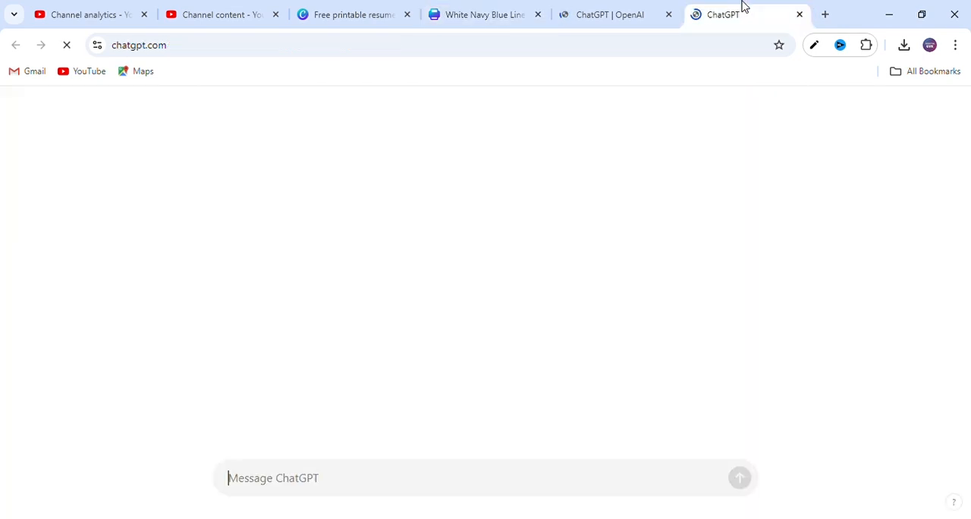
- Ask ChatGPT to "write about digital marketing expert in 4 line" and copy the answer's first two sentences
type("wr")
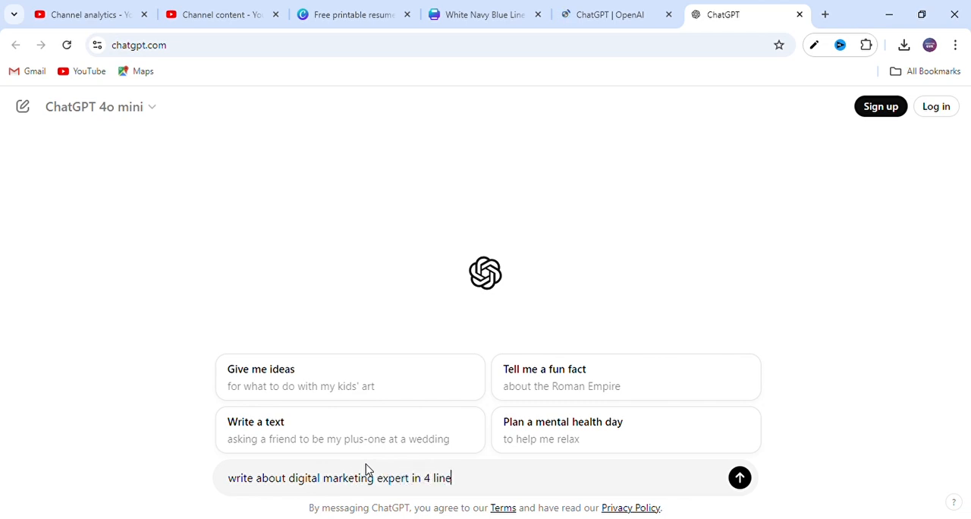
key("Return")
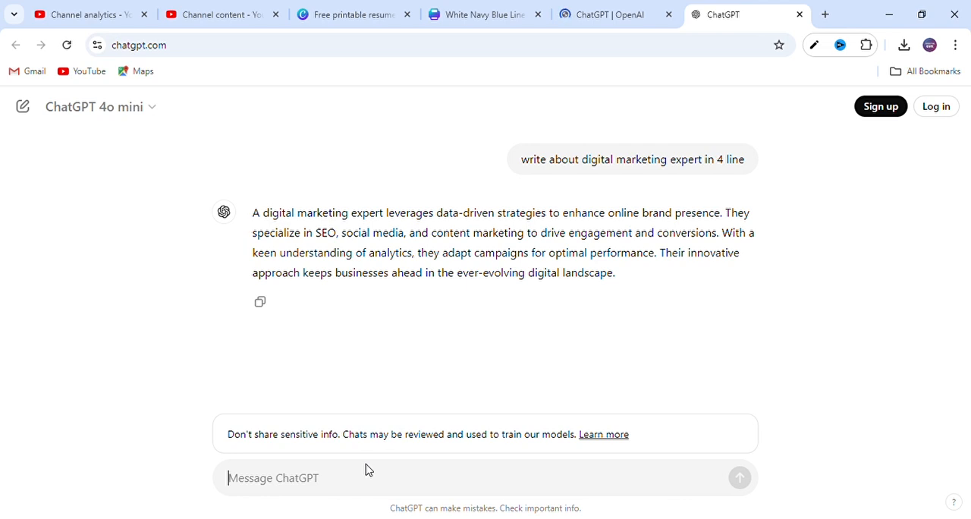
left_click_drag(718, 236, 254, 210)
key("ctrl+c")
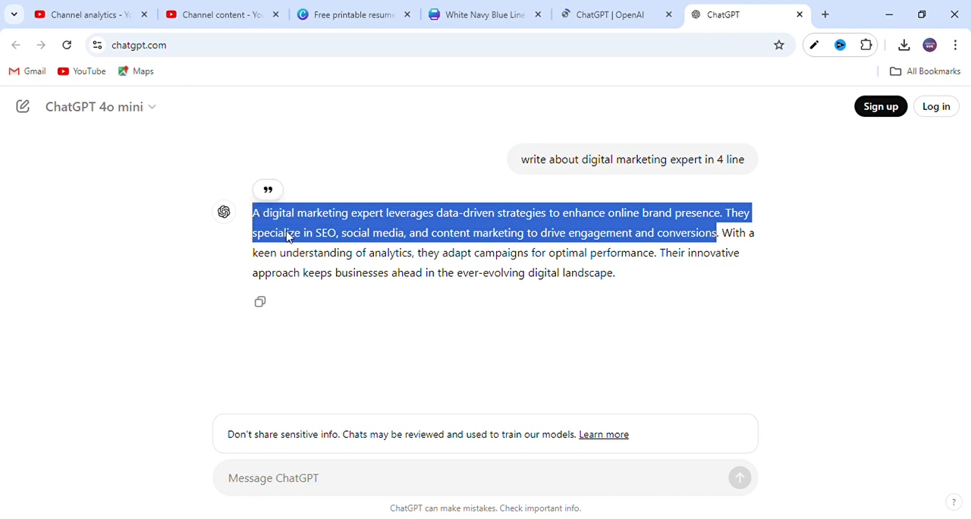
left_click(474, 11)
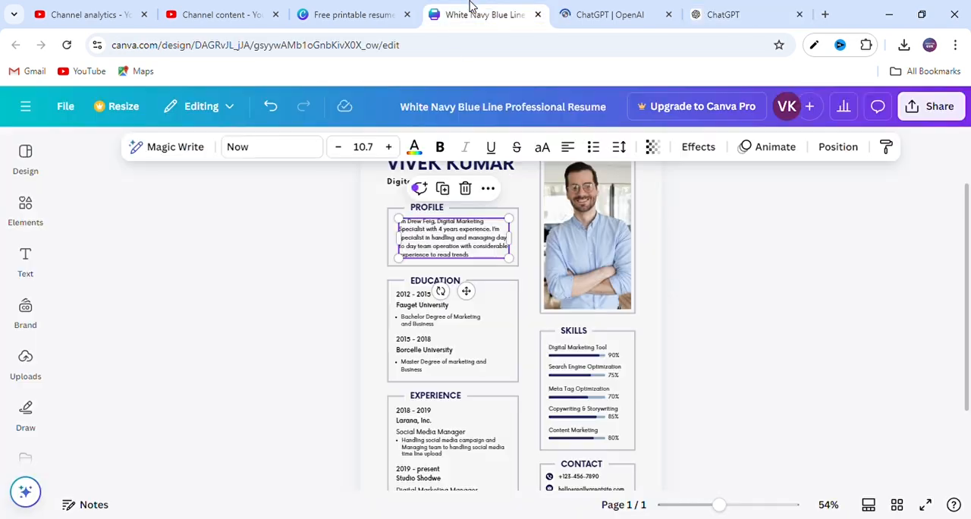
- Search the web for an article rewriter in a new browser tab and open the articlerewriter.net tool
left_click(825, 14)
type("at")
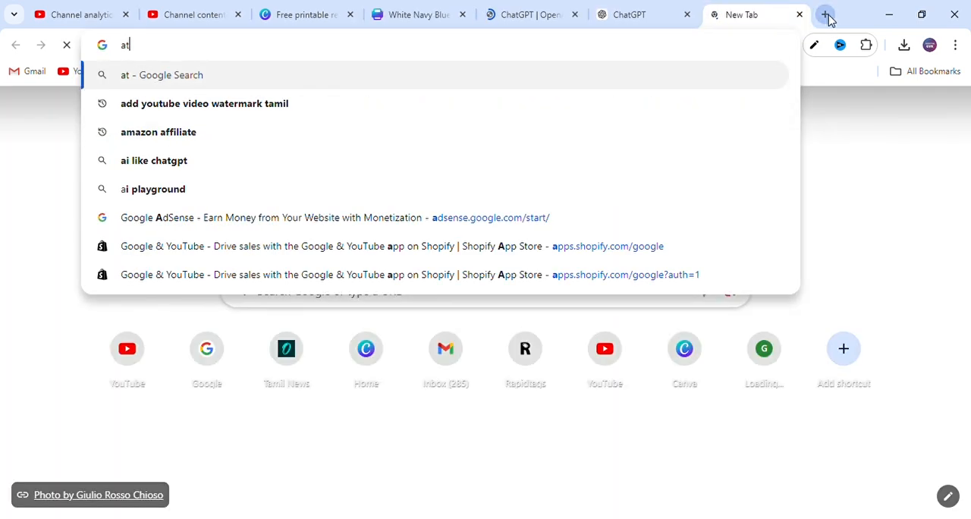
type("icle rewrite")
key("Return")
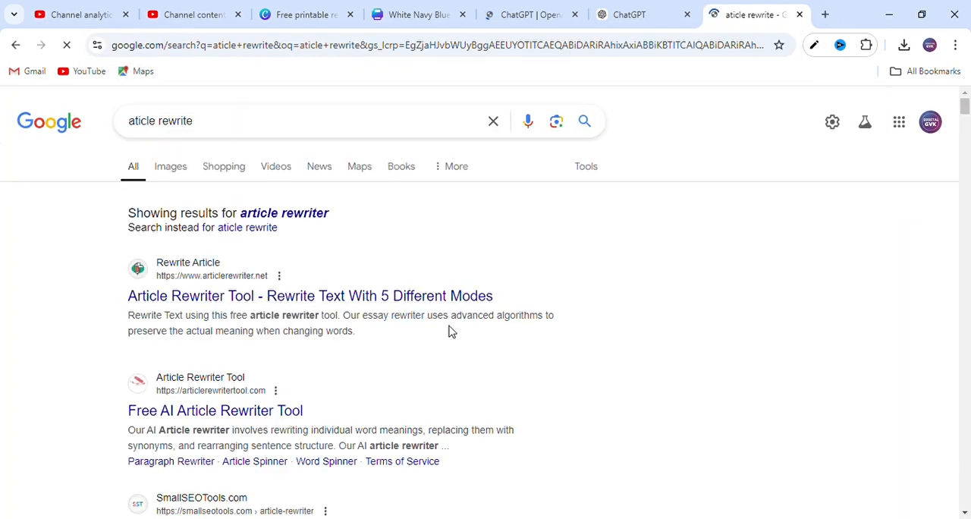
left_click(410, 297)
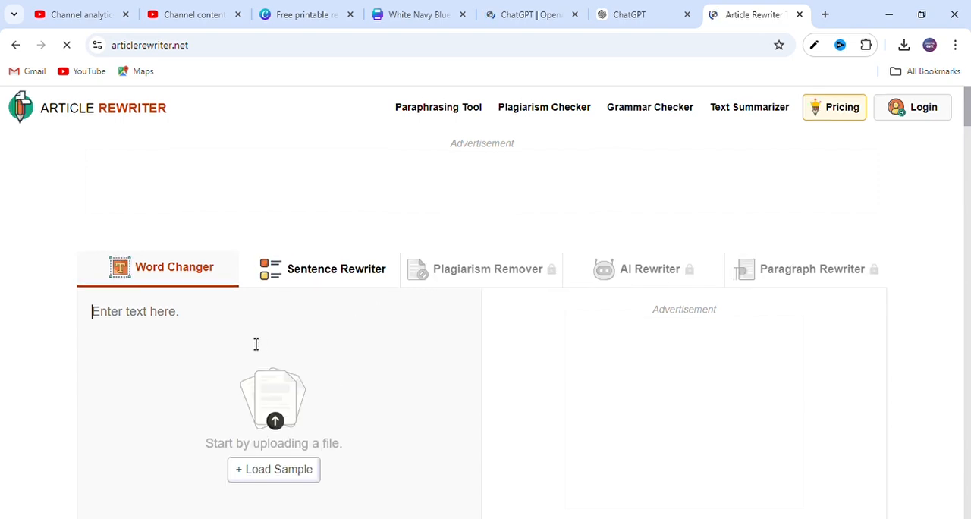
- Paste the copied sentences into the Word Changer, rewrite them and complete the human verification
key("ctrl+v")
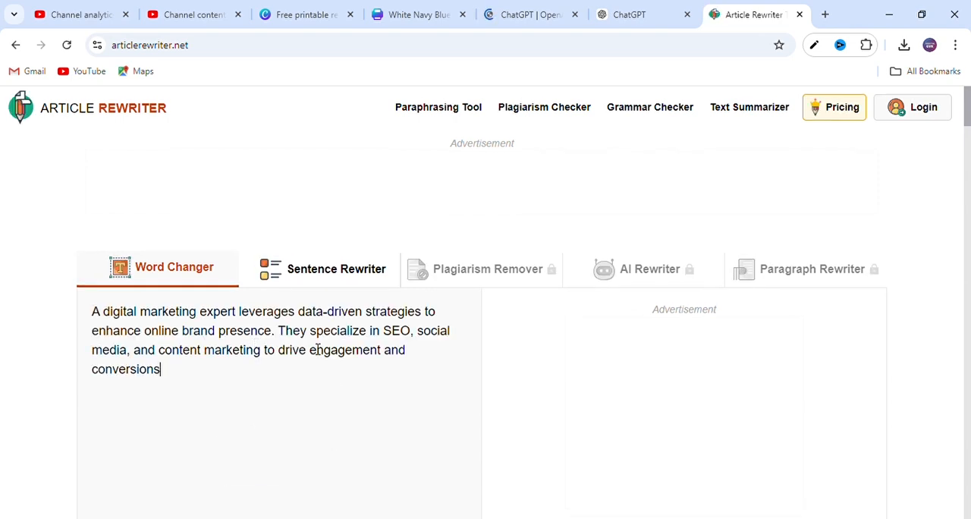
scroll(317, 349, "down", 3)
left_click(419, 388)
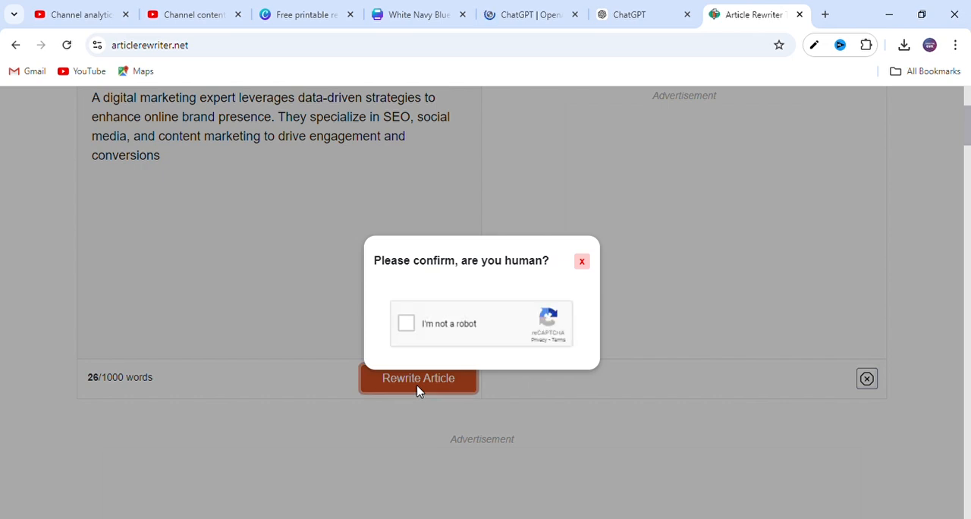
left_click(407, 324)
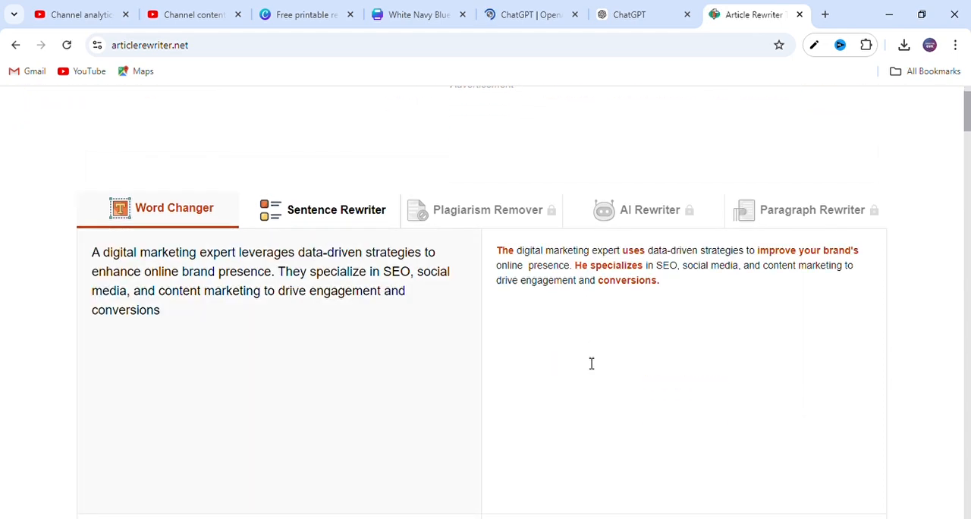
- Copy the rewritten text and replace the sample Profile paragraph in the Canva resume with it
left_click_drag(519, 256, 501, 257)
key("ctrl+c")
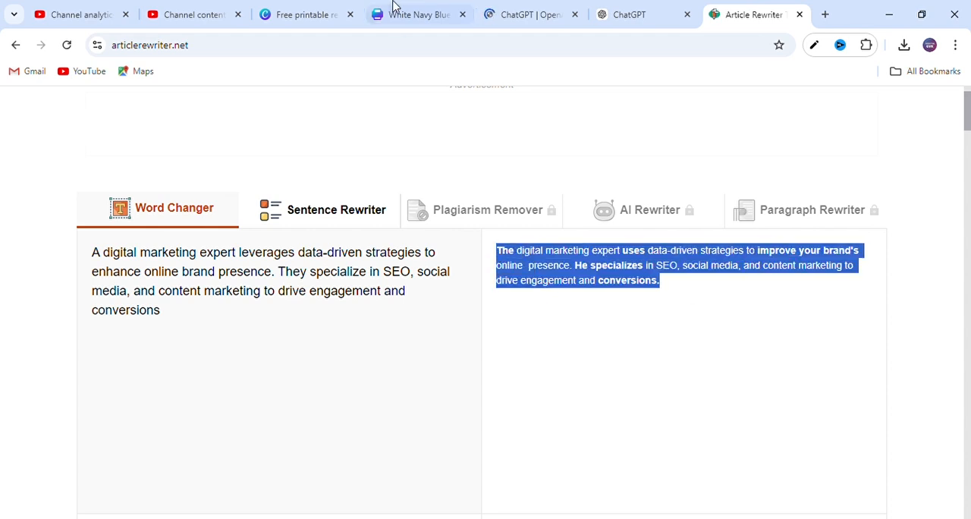
left_click(395, 9)
key("ctrl+a")
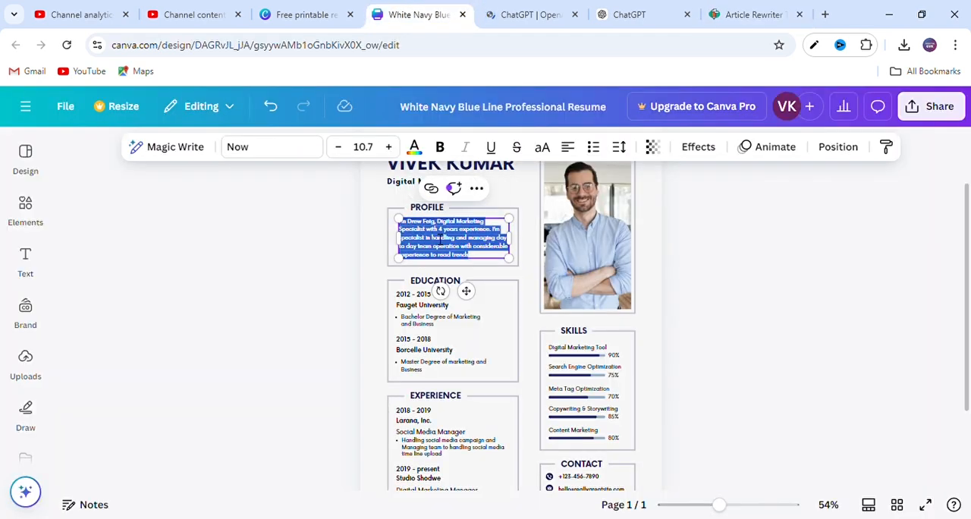
key("ctrl+v")
left_click(342, 239)
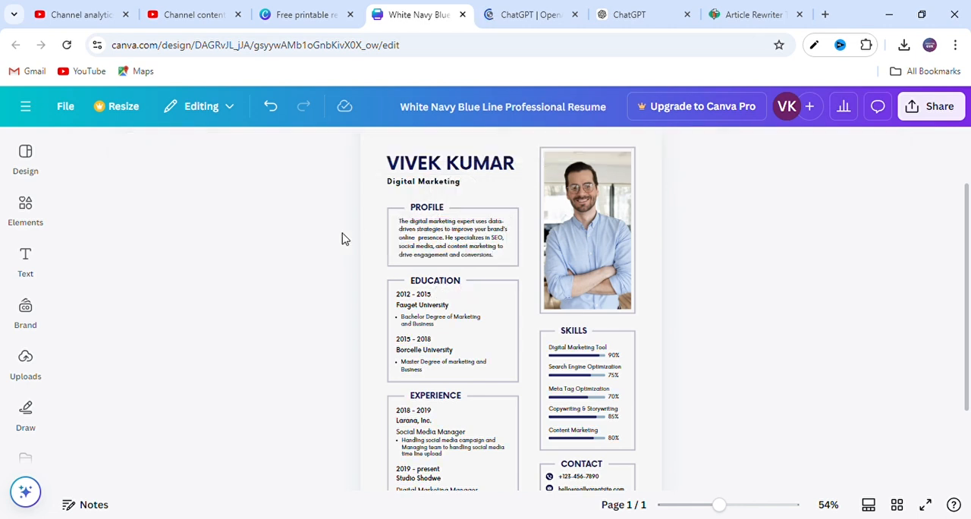
left_click(431, 281)
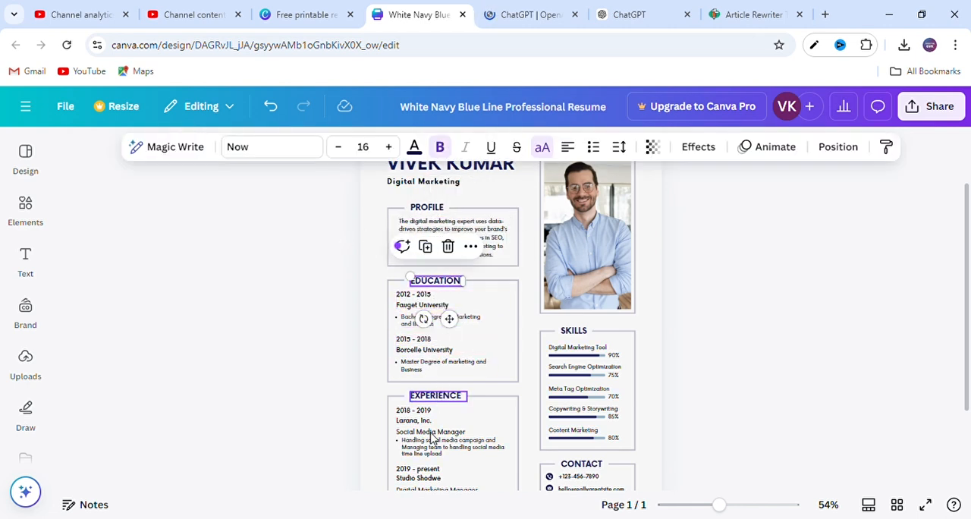
scroll(444, 425, "down", 3)
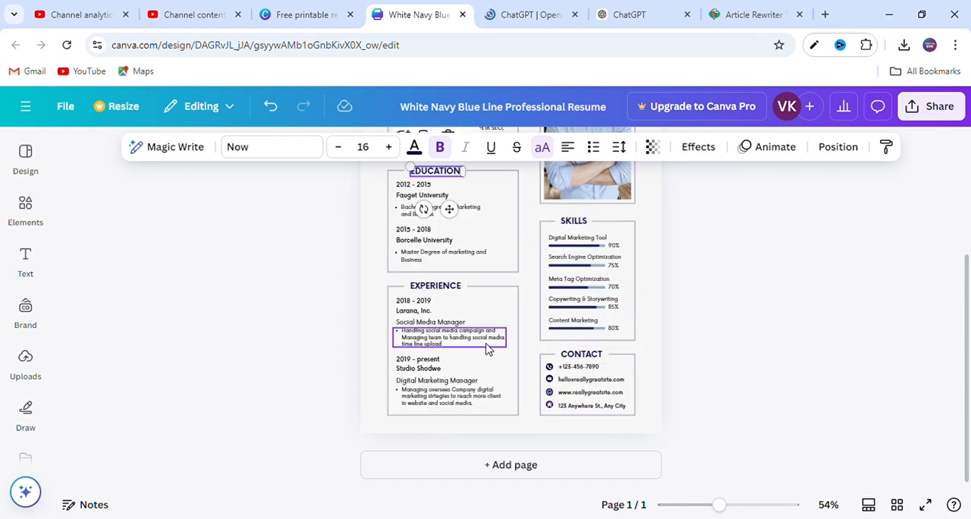
left_click(512, 298)
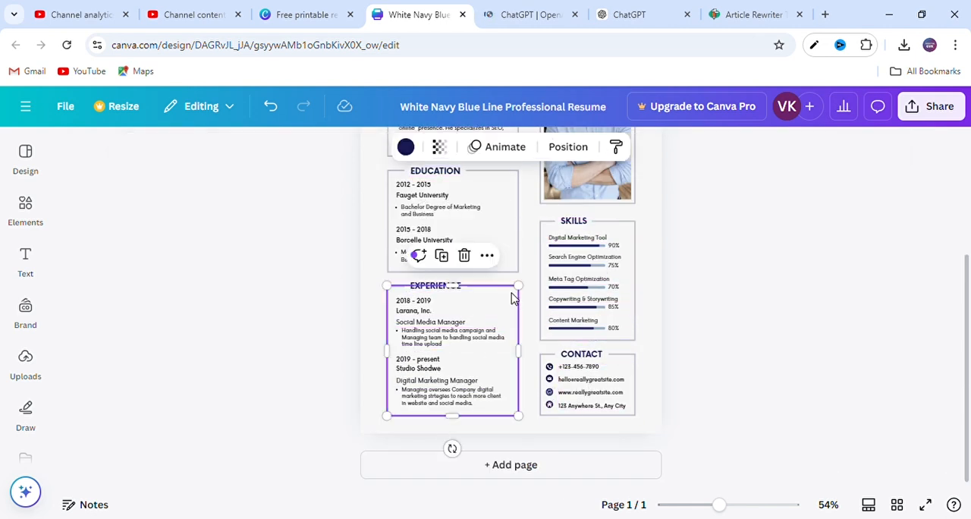
left_click(740, 295)
scroll(740, 296, "up", 3)
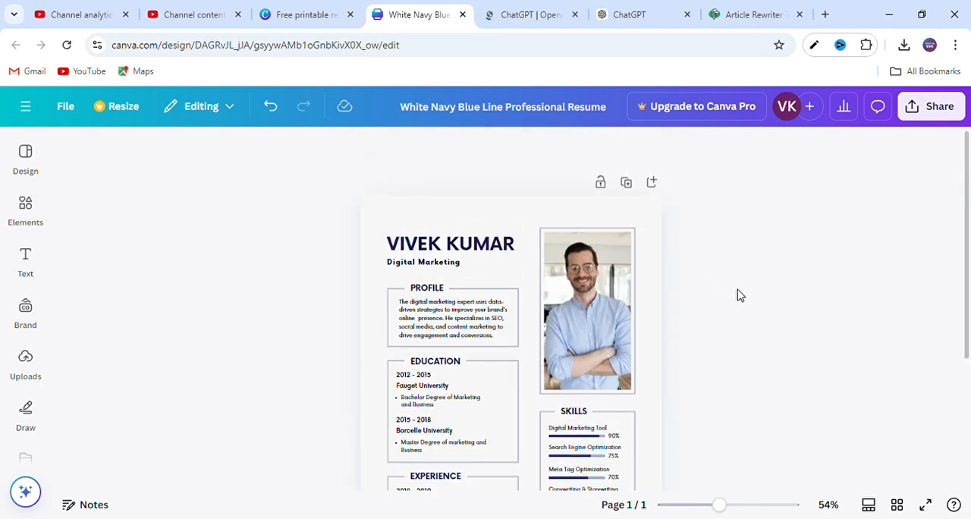
- Delete the sample portrait photo together with its grid and select the empty border frame left in its place
left_click(604, 295)
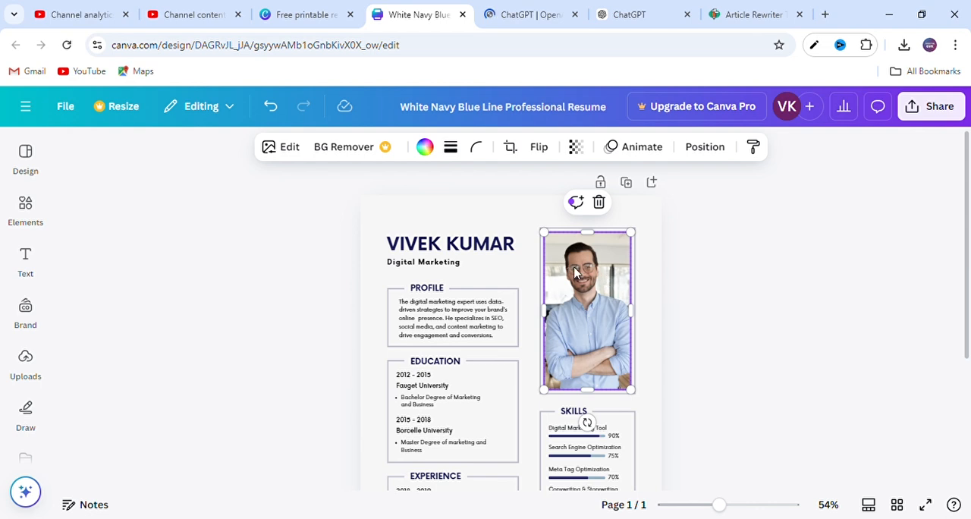
left_click(598, 202)
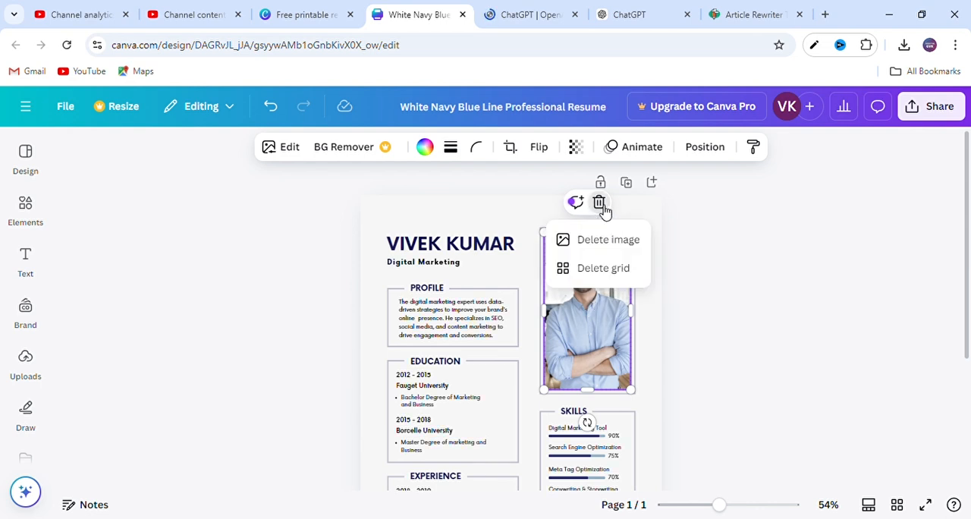
left_click(607, 270)
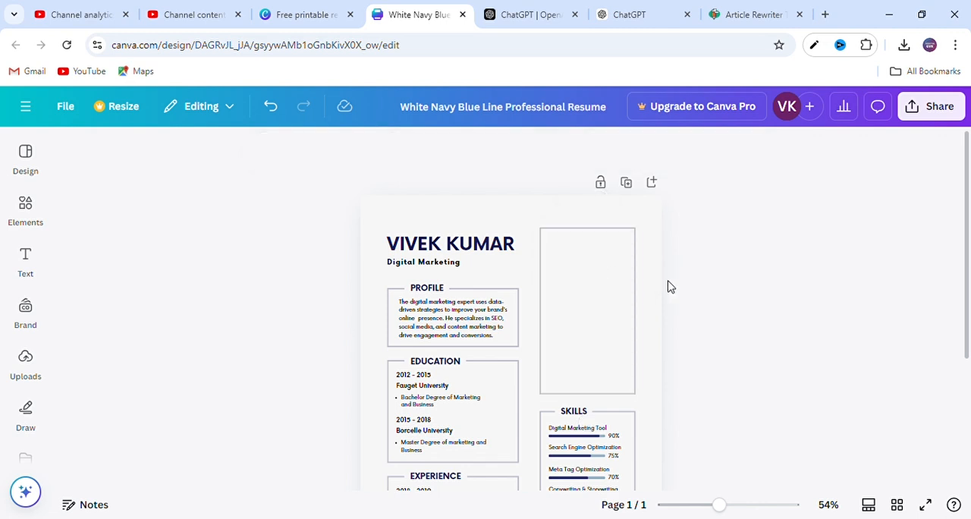
left_click(603, 292)
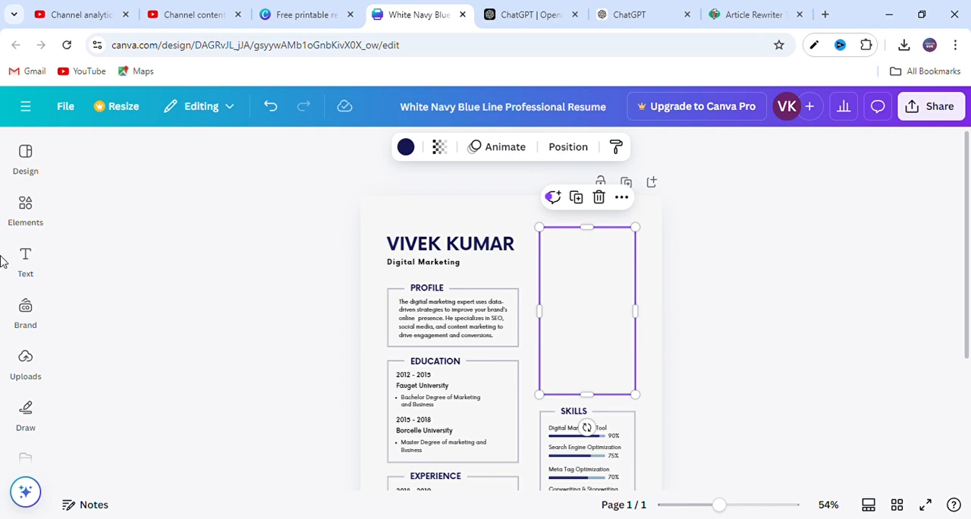
- Add the uploaded crossed-arms portrait photo to the resume and move it over the empty border frame above Skills
left_click(14, 359)
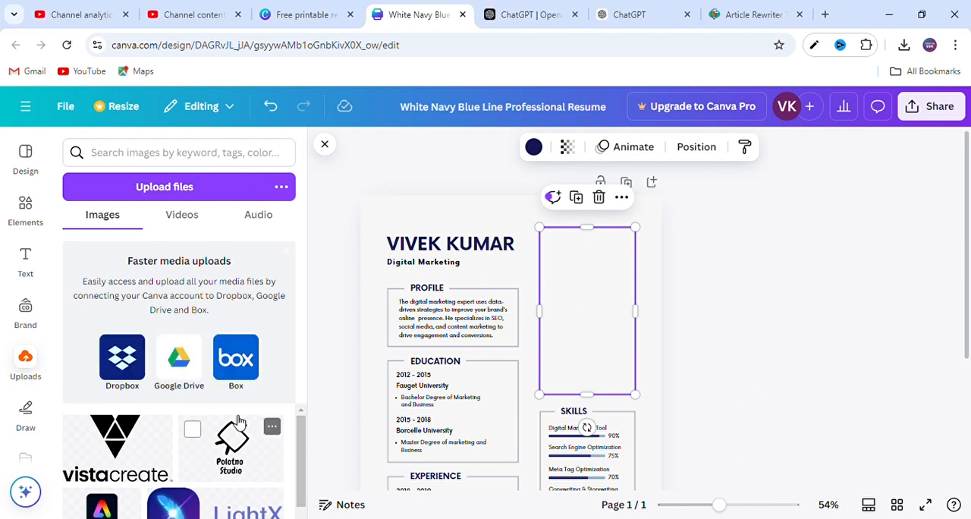
scroll(239, 421, "down", 5)
scroll(239, 421, "down", 5)
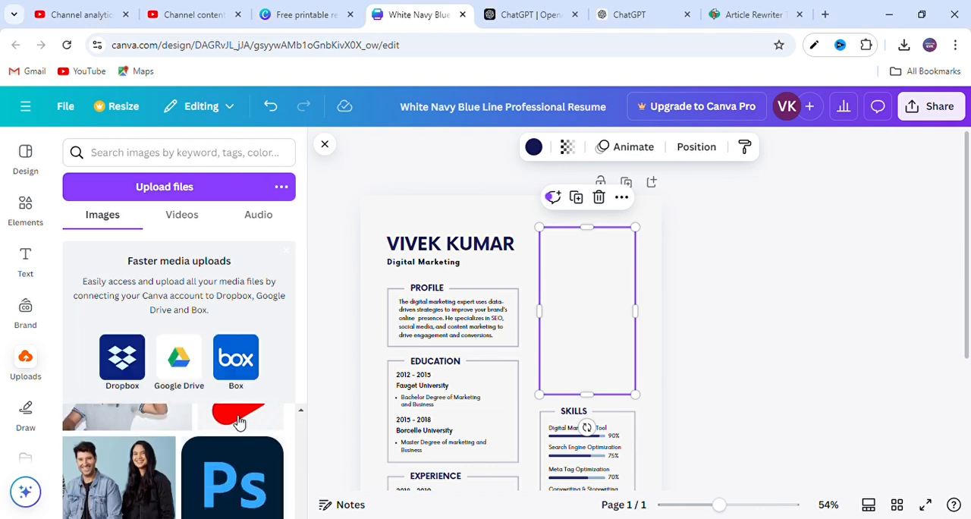
scroll(239, 421, "down", 5)
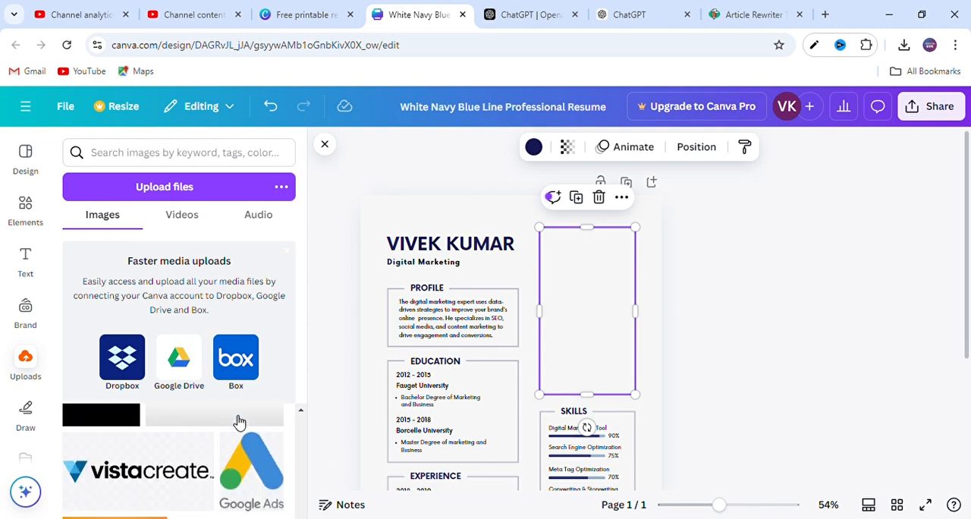
scroll(237, 421, "down", 5)
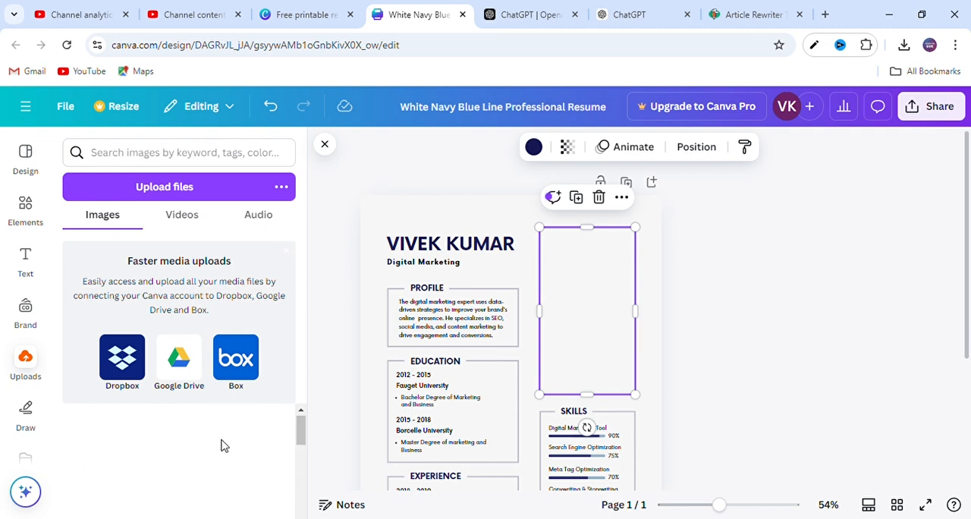
scroll(227, 446, "down", 3)
scroll(228, 446, "down", 3)
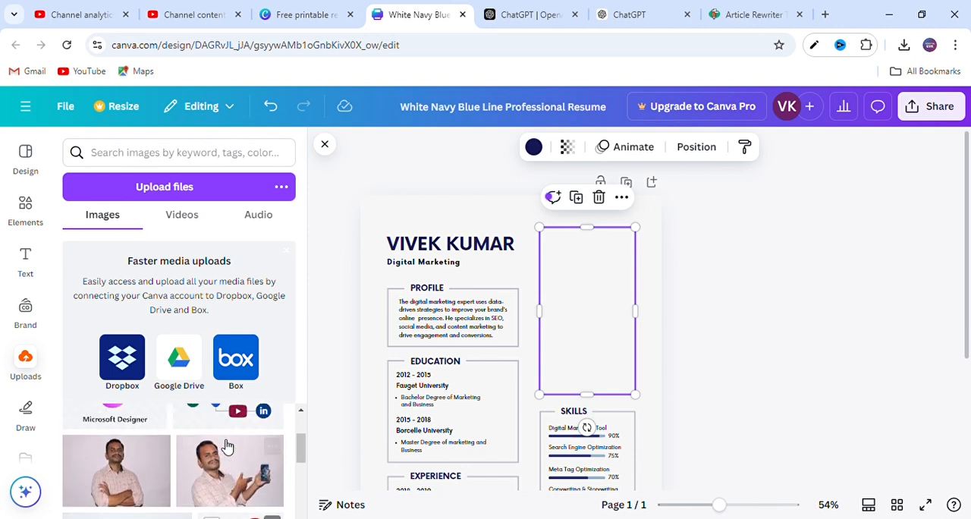
left_click(125, 478)
left_click_drag(548, 396, 611, 244)
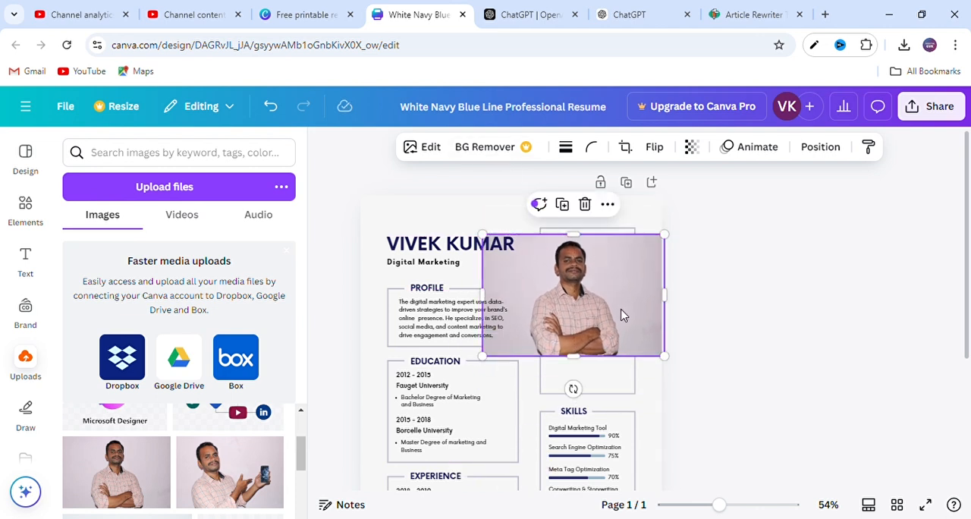
- Adjust all four edges of the portrait photo to fill the border frame above the Skills section
left_click_drag(489, 302, 541, 294)
left_click_drag(673, 304, 637, 305)
left_click_drag(588, 235, 589, 226)
left_click_drag(598, 357, 605, 400)
left_click(720, 325)
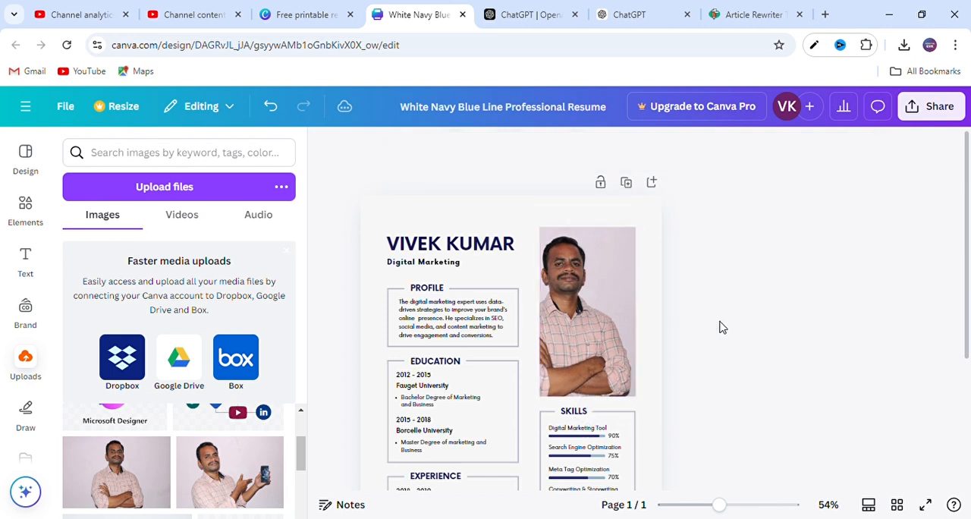
scroll(720, 325, "down", 1)
scroll(491, 337, "down", 3)
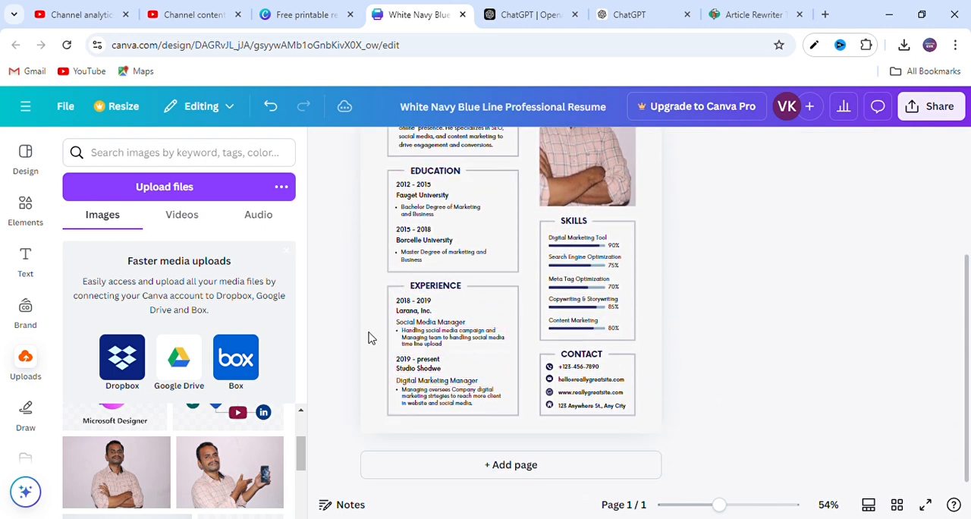
left_click(495, 299)
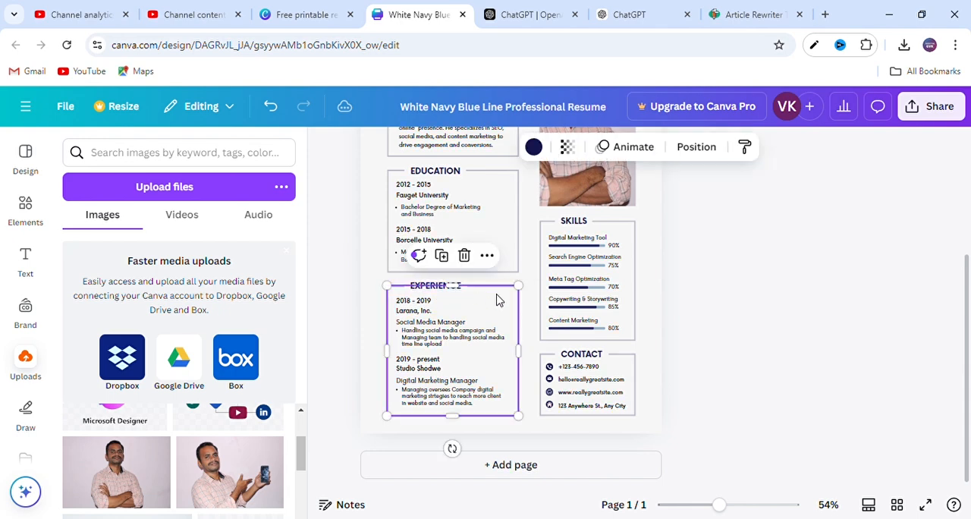
left_click(763, 303)
scroll(708, 323, "up", 3)
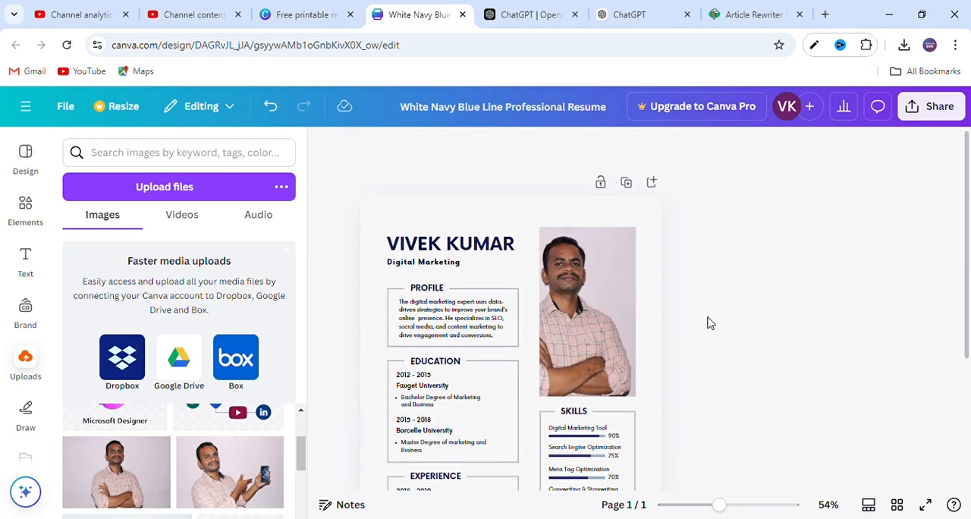
- Download the finished resume as a PDF Standard file
left_click(935, 107)
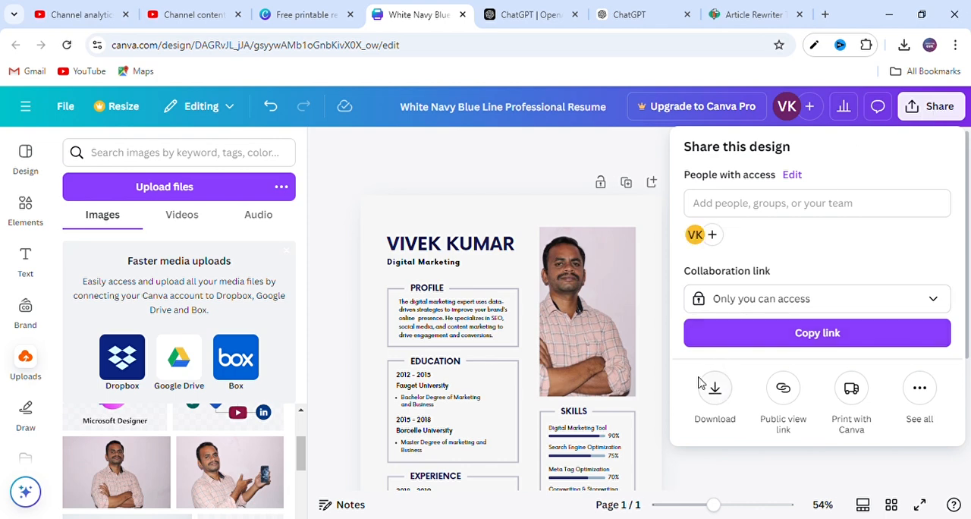
left_click(718, 389)
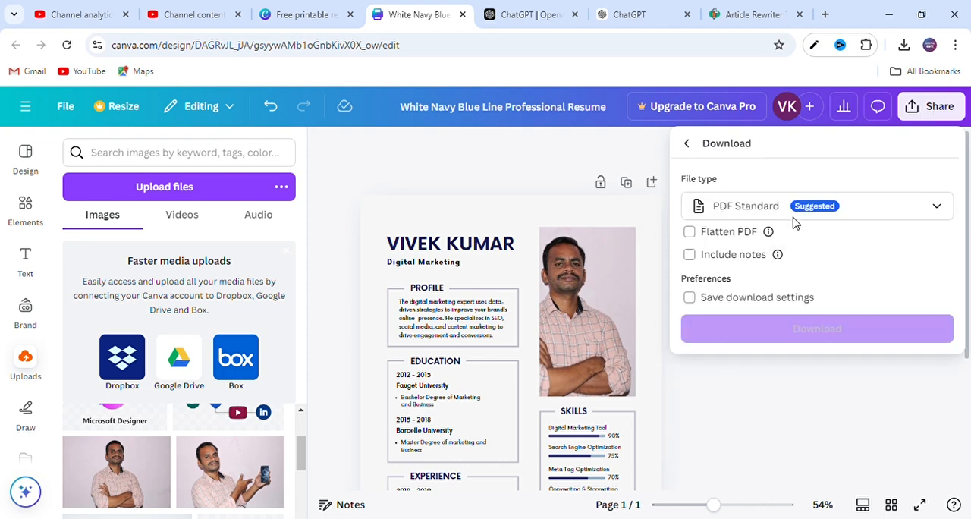
left_click(755, 220)
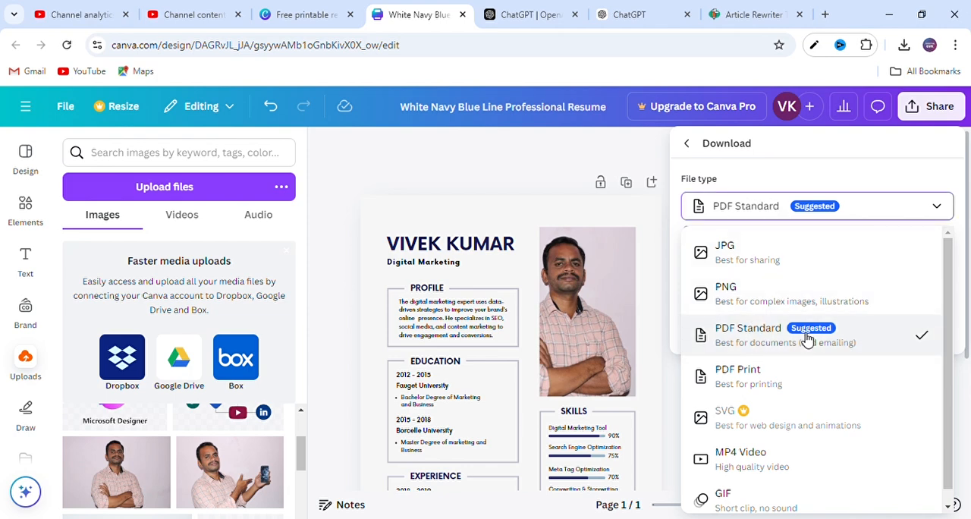
scroll(781, 331, "down", 1)
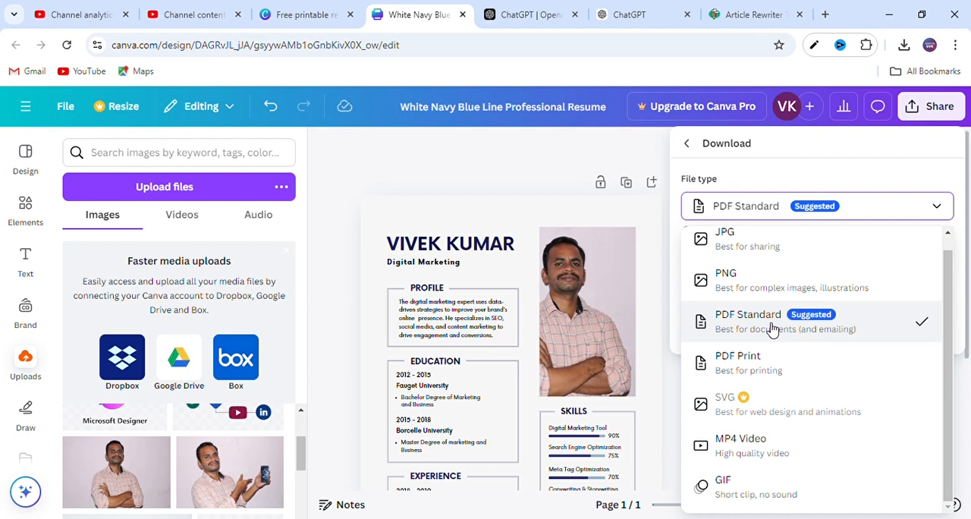
left_click(772, 328)
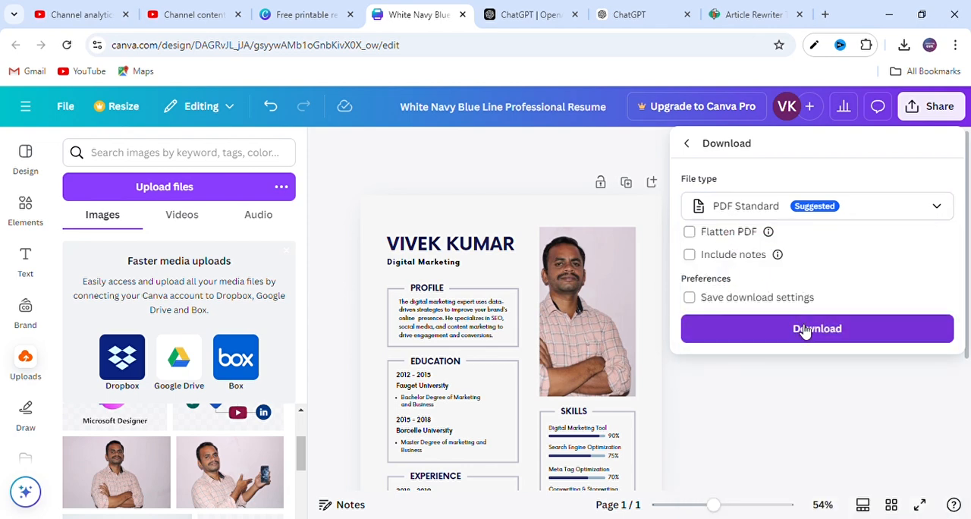
left_click(804, 329)
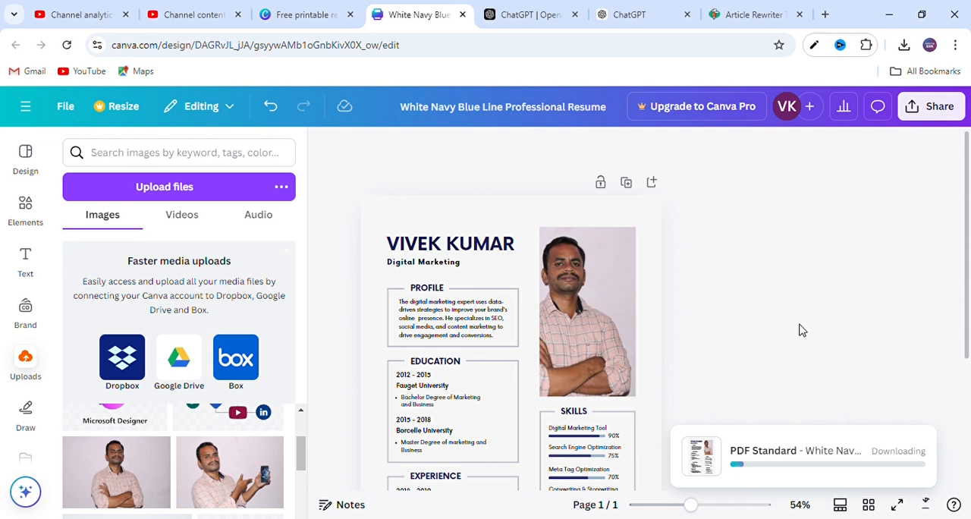